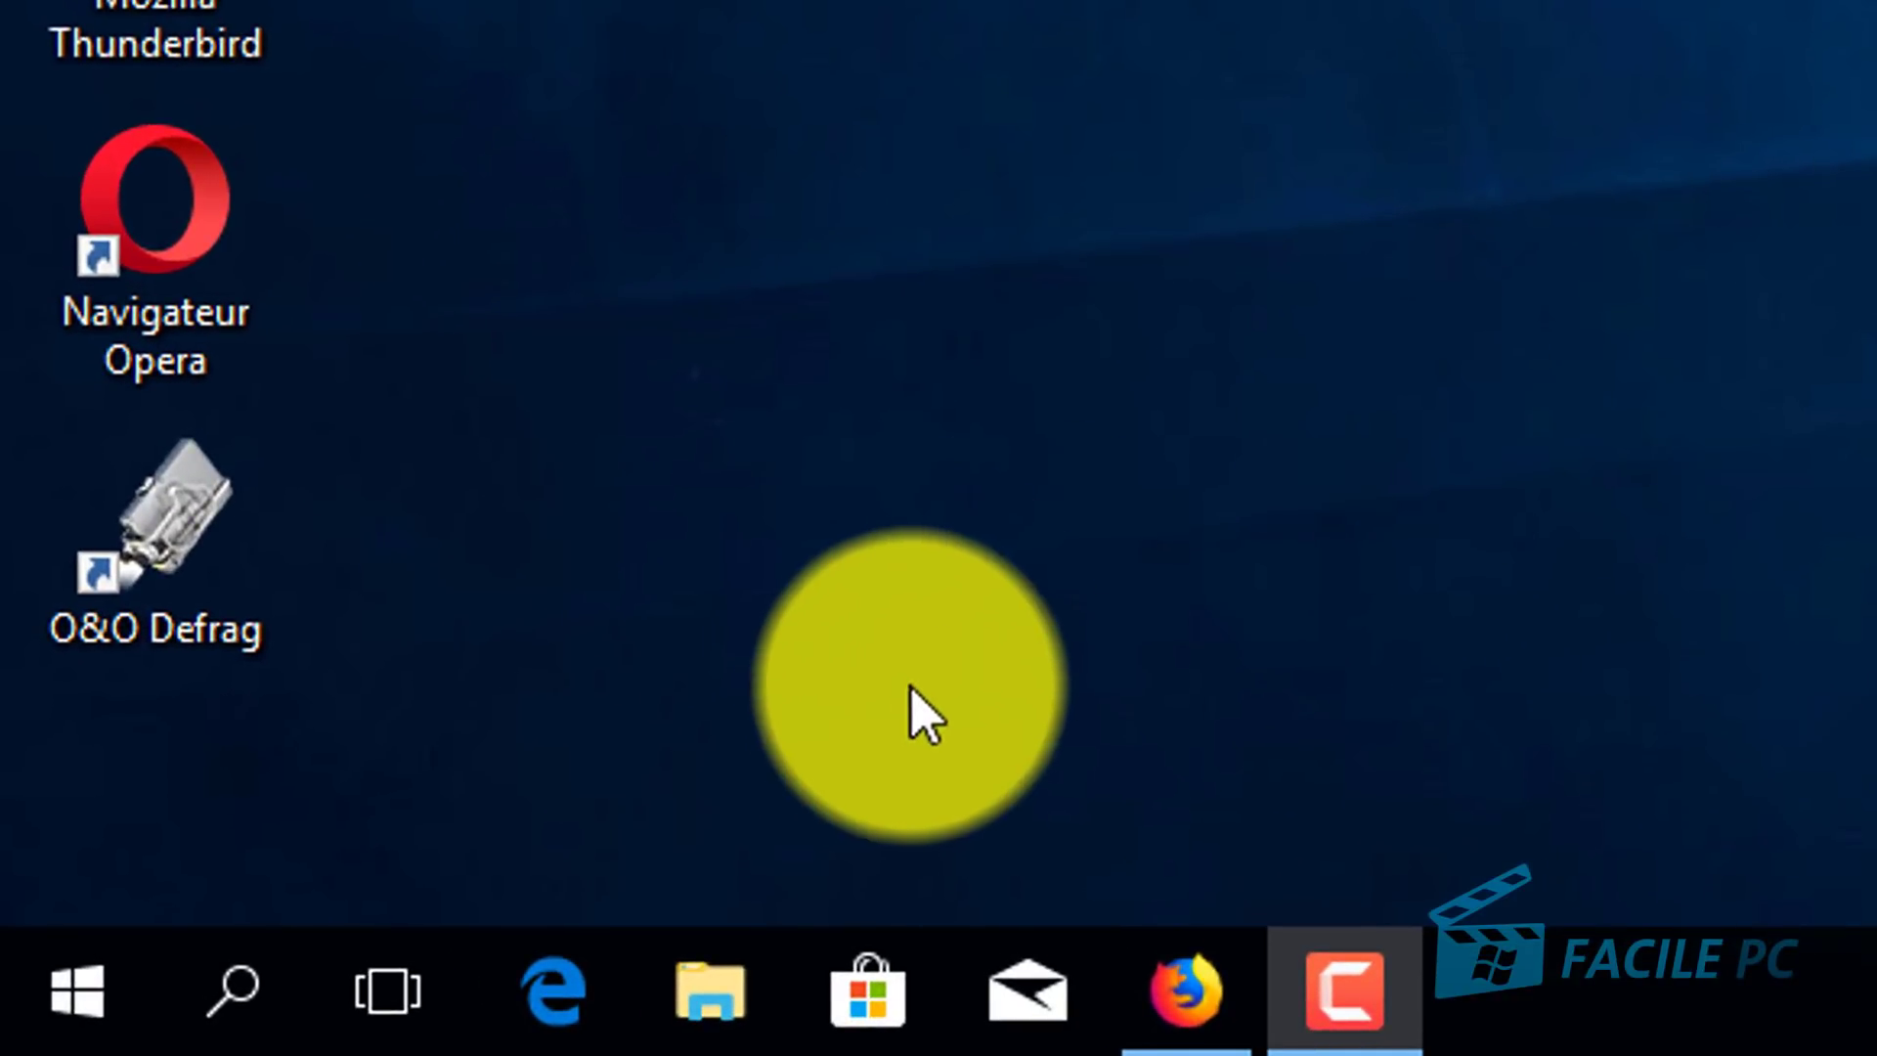
Step: Open the OneDrive folder in File Explorer and select Documents, Images and Musique
click(715, 1006)
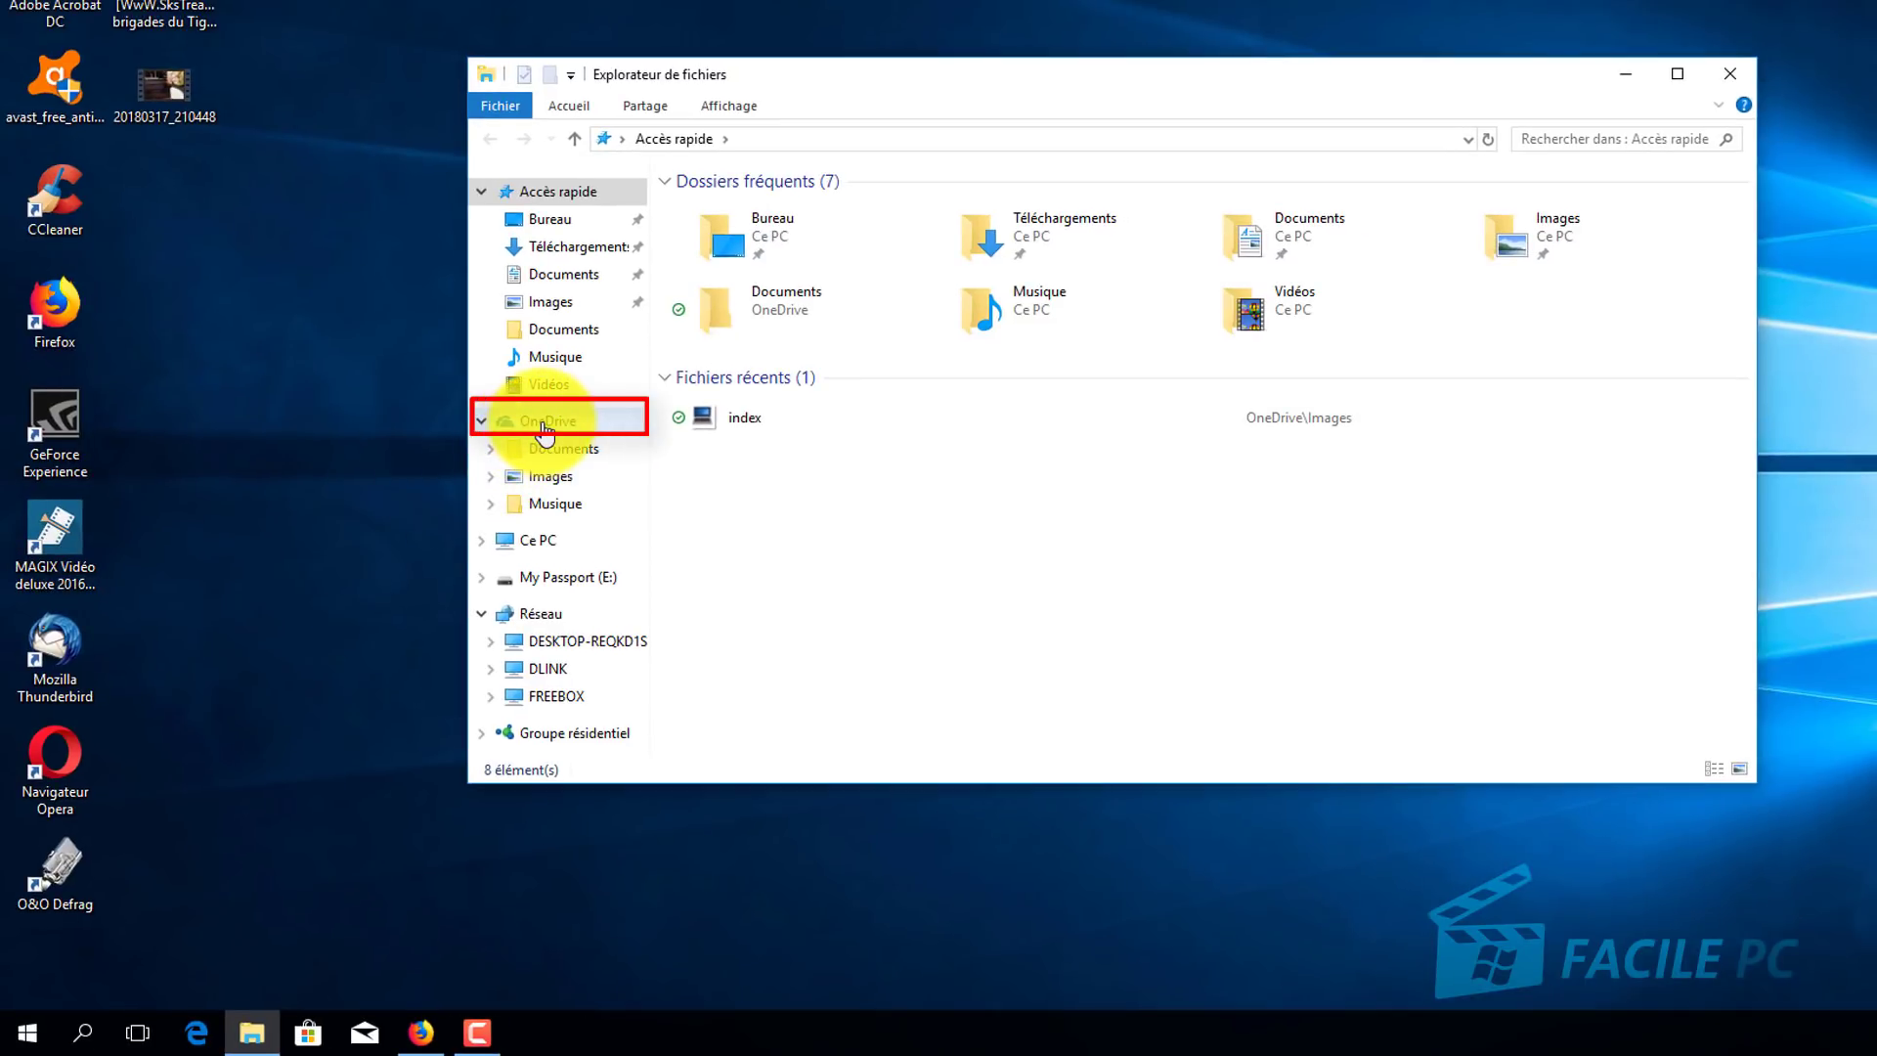
click(544, 425)
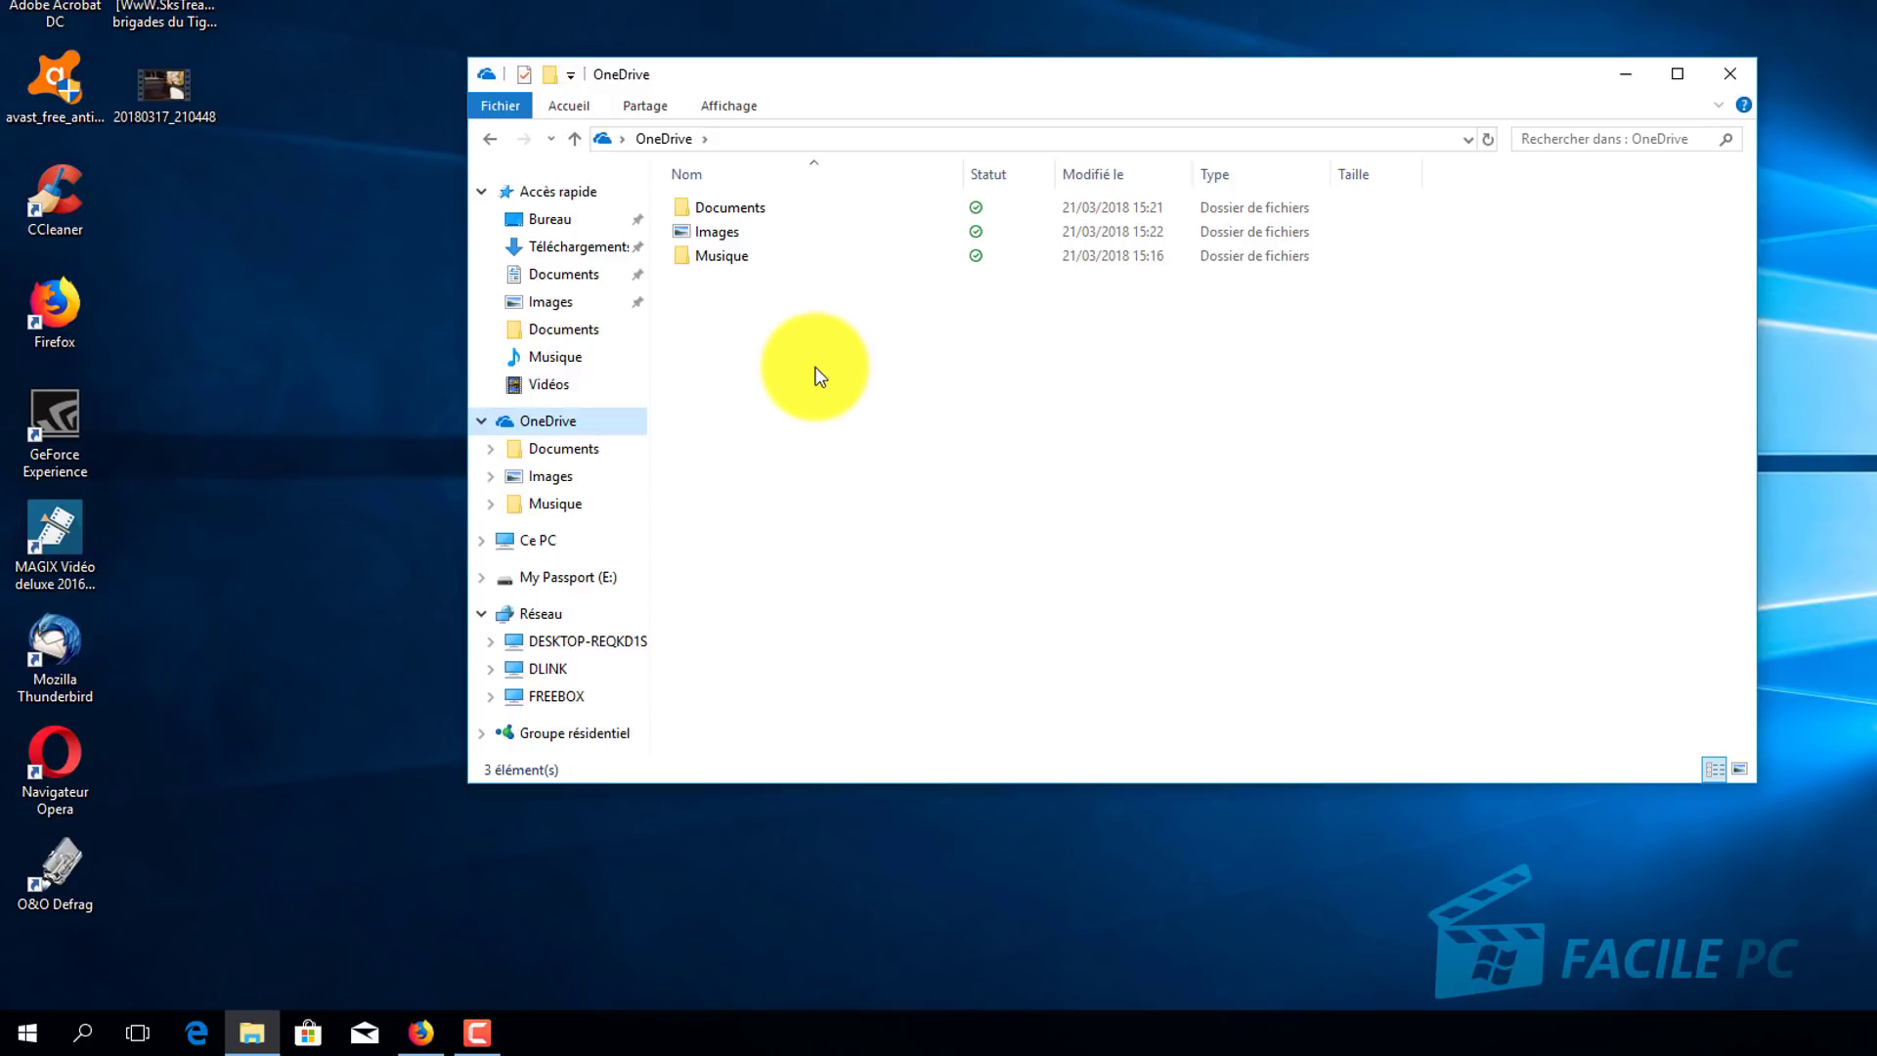
key(ctrl+a)
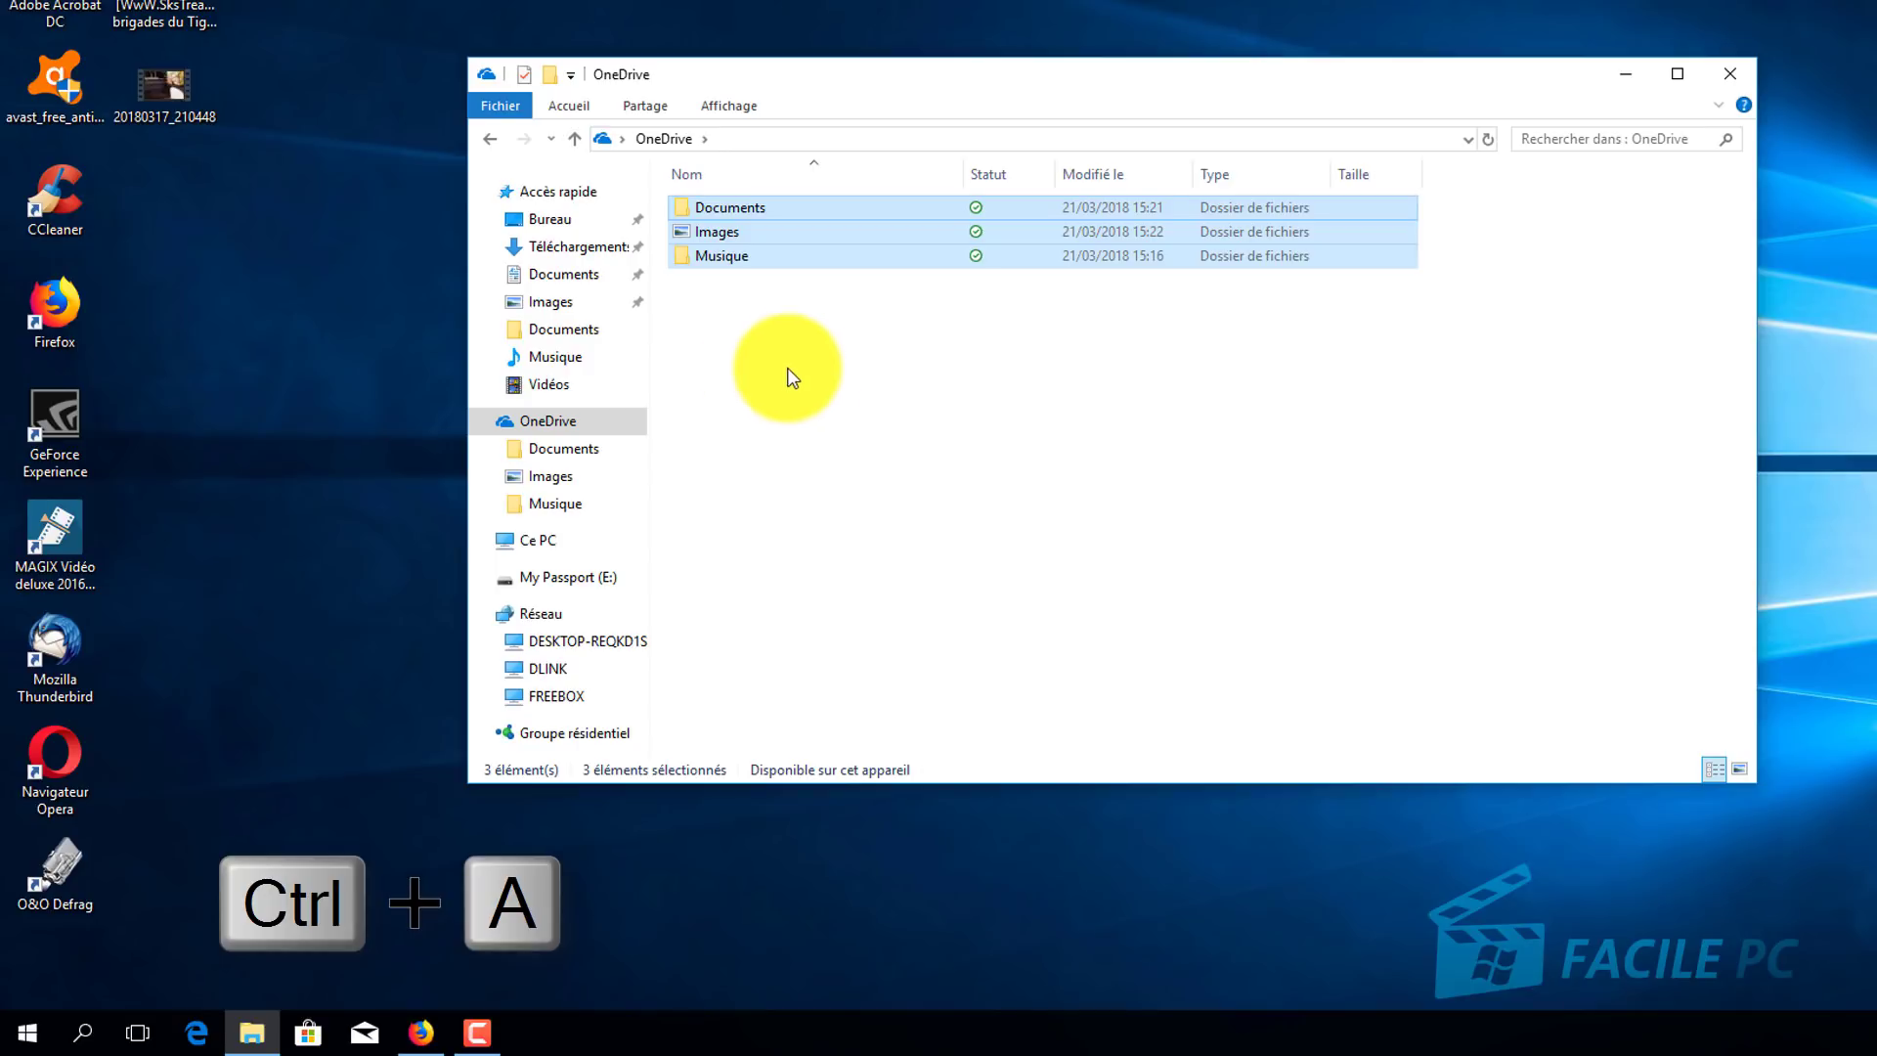
Step: Start moving the three folders via Accueil > Déplacer vers > Choisir un emplacement
click(580, 104)
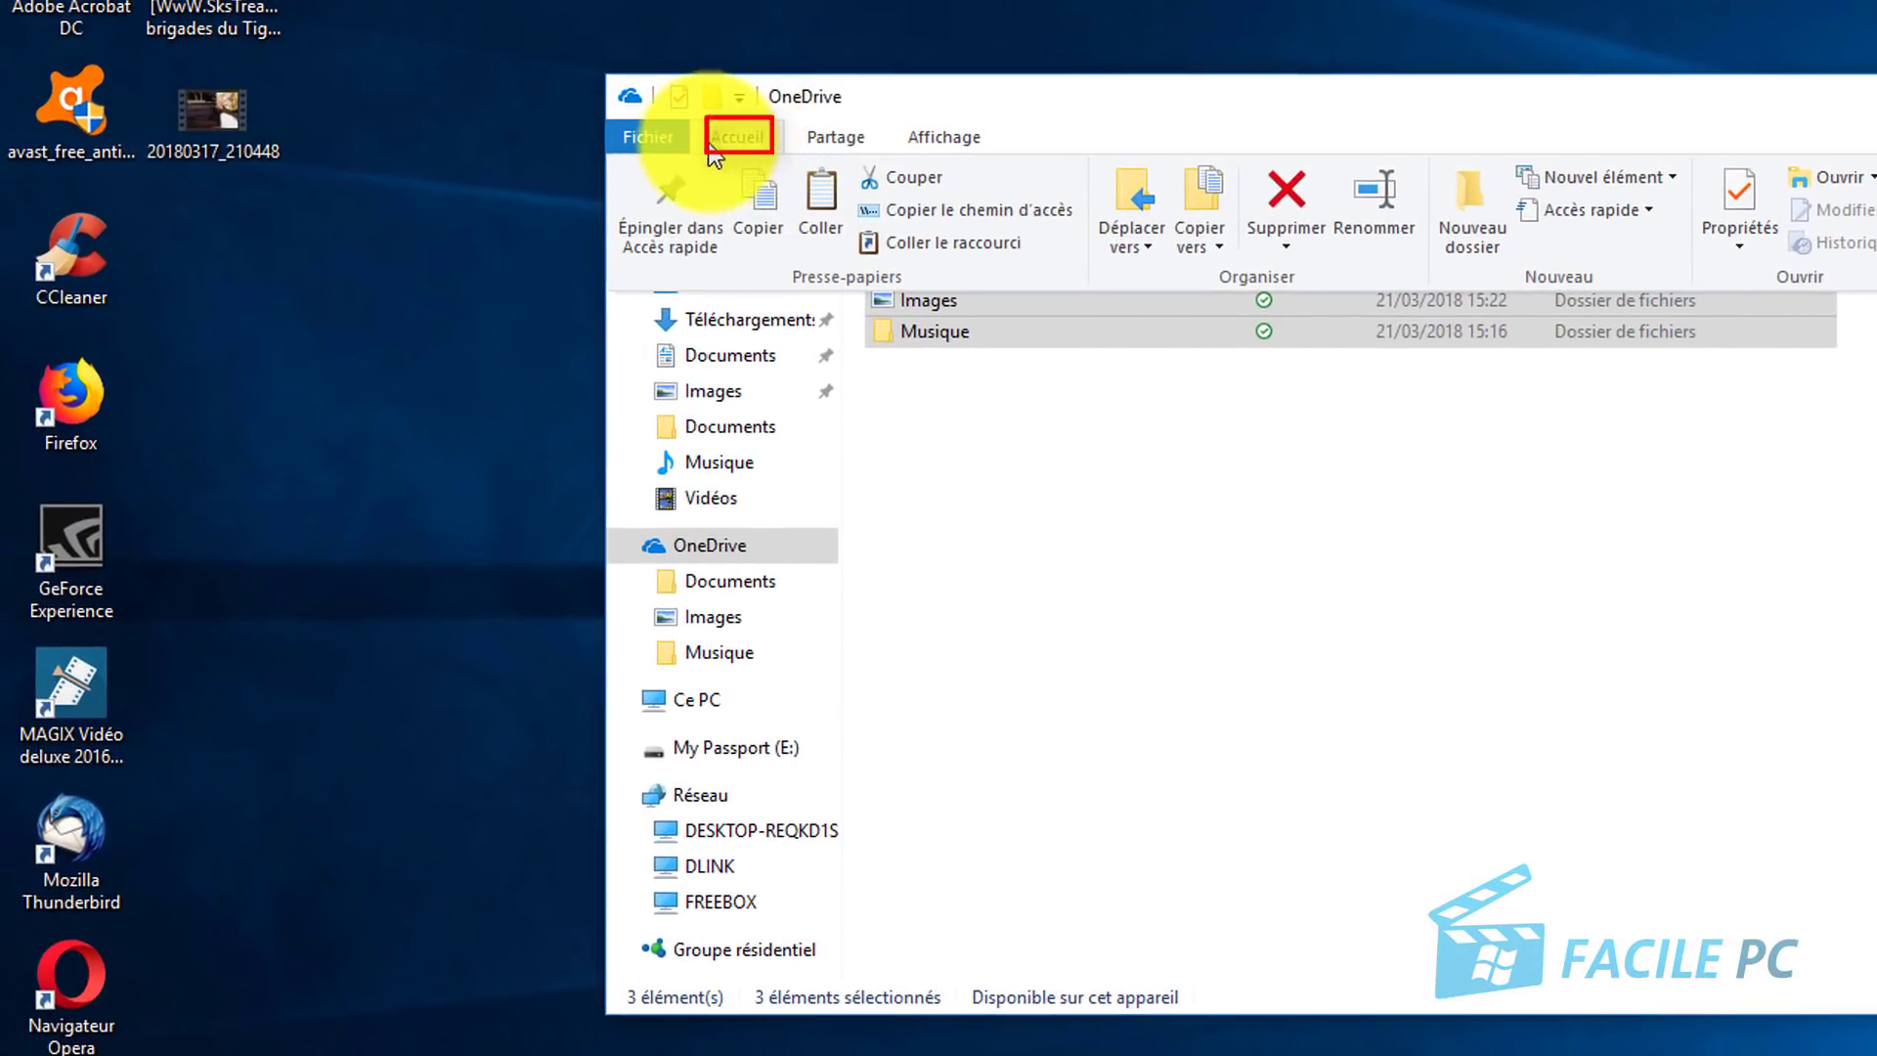
click(1148, 204)
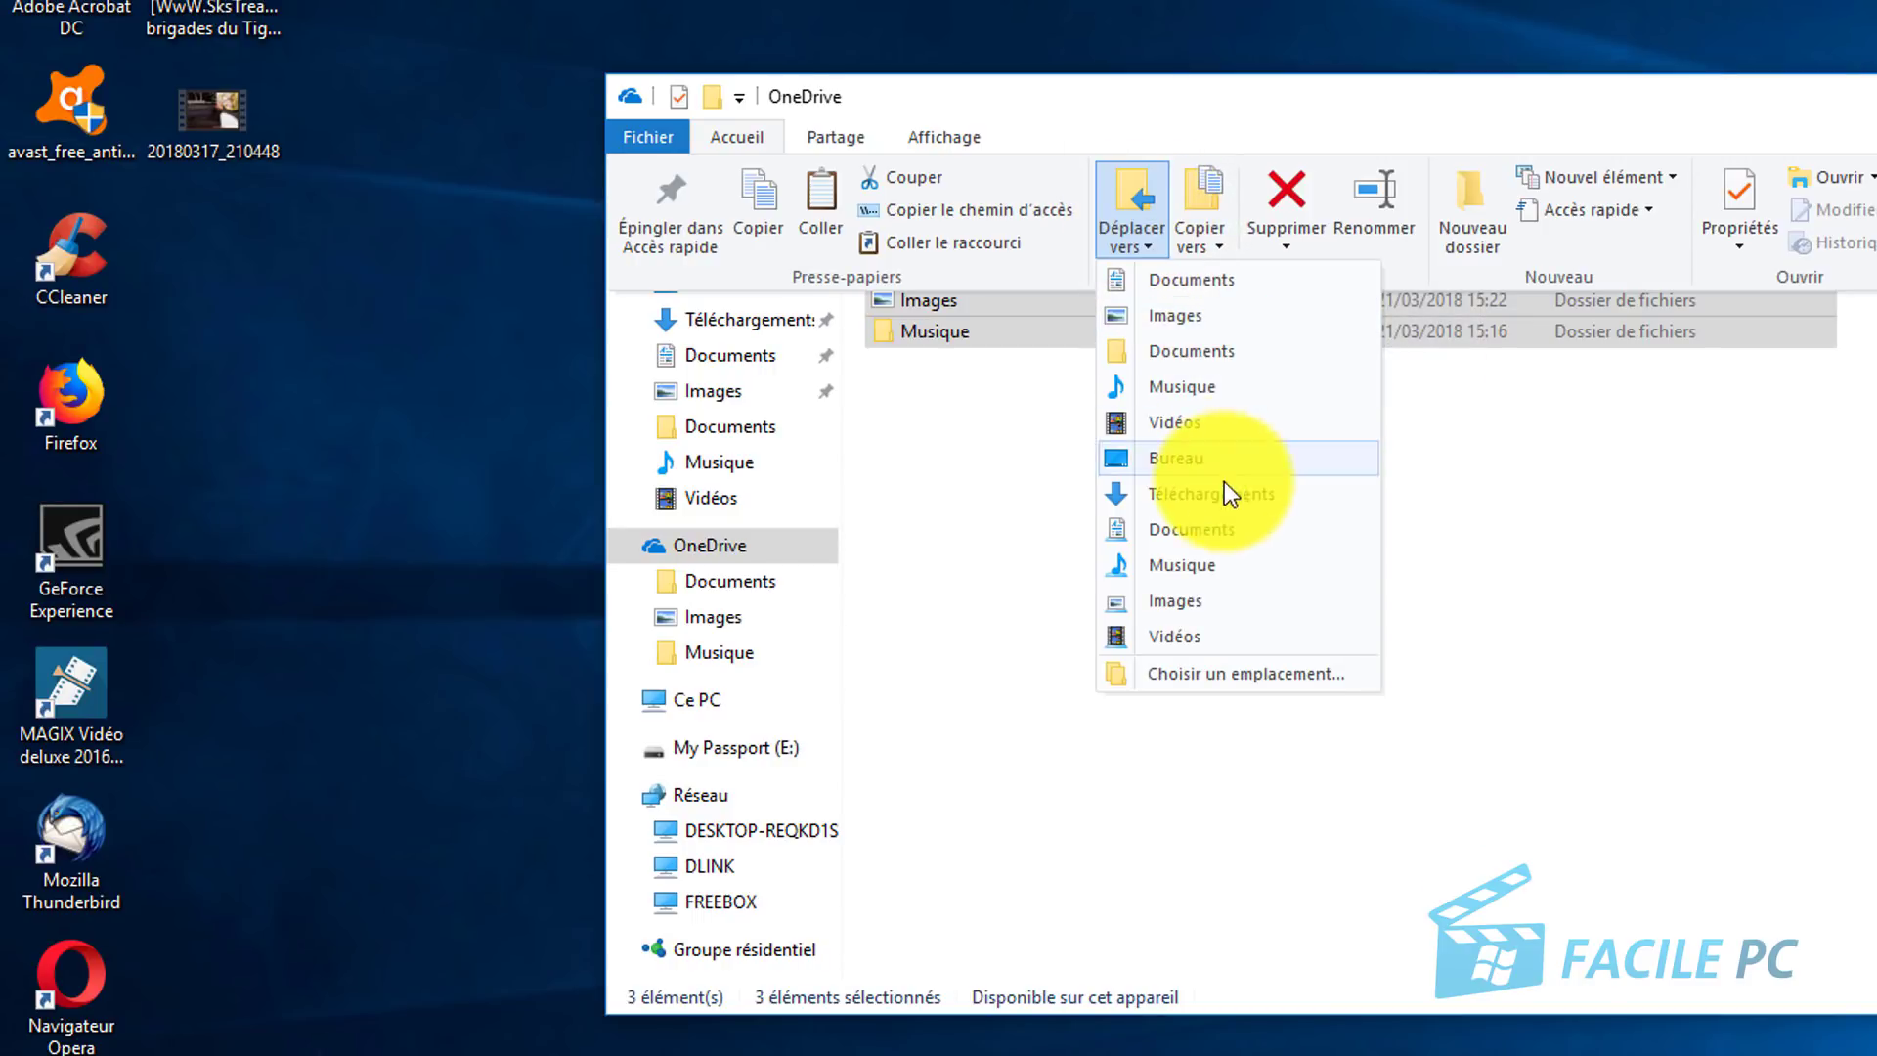
click(1288, 678)
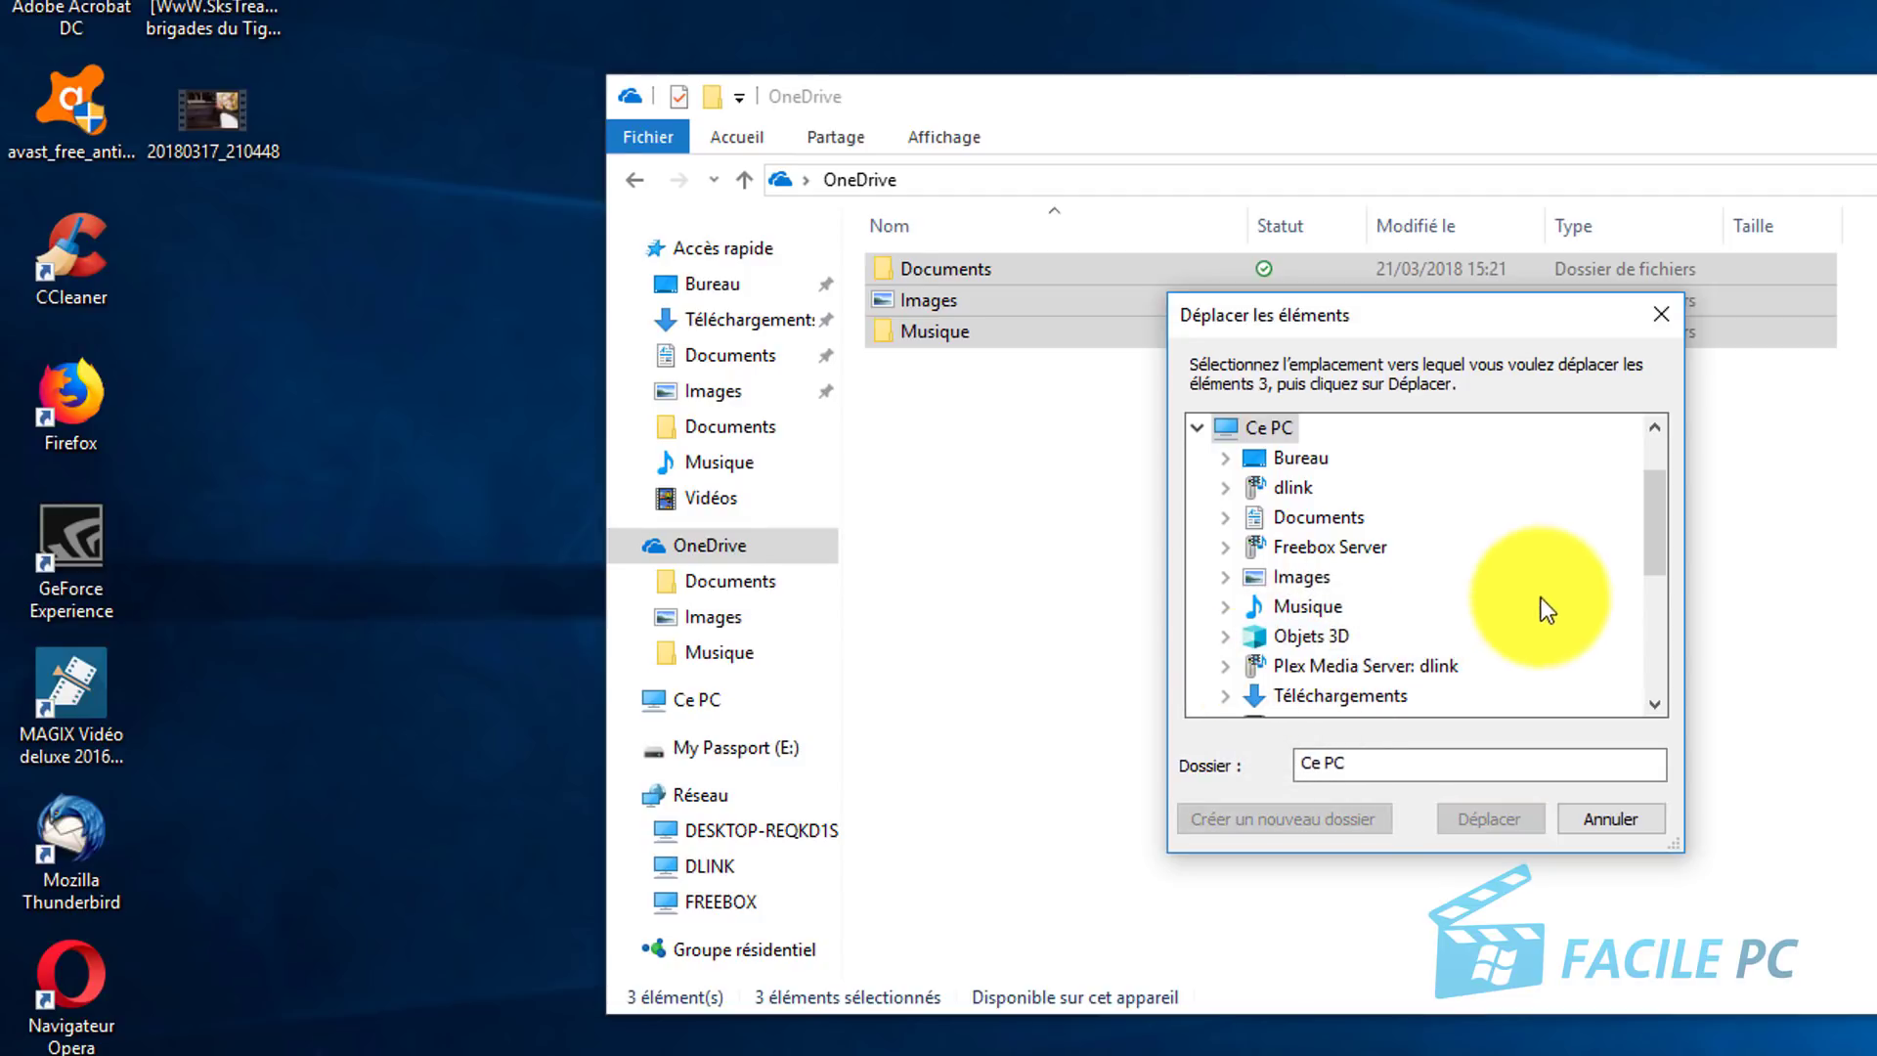
Step: Pick Disque local (D:) as the move destination in the Déplacer les éléments dialog
drag(1663, 528, 1673, 610)
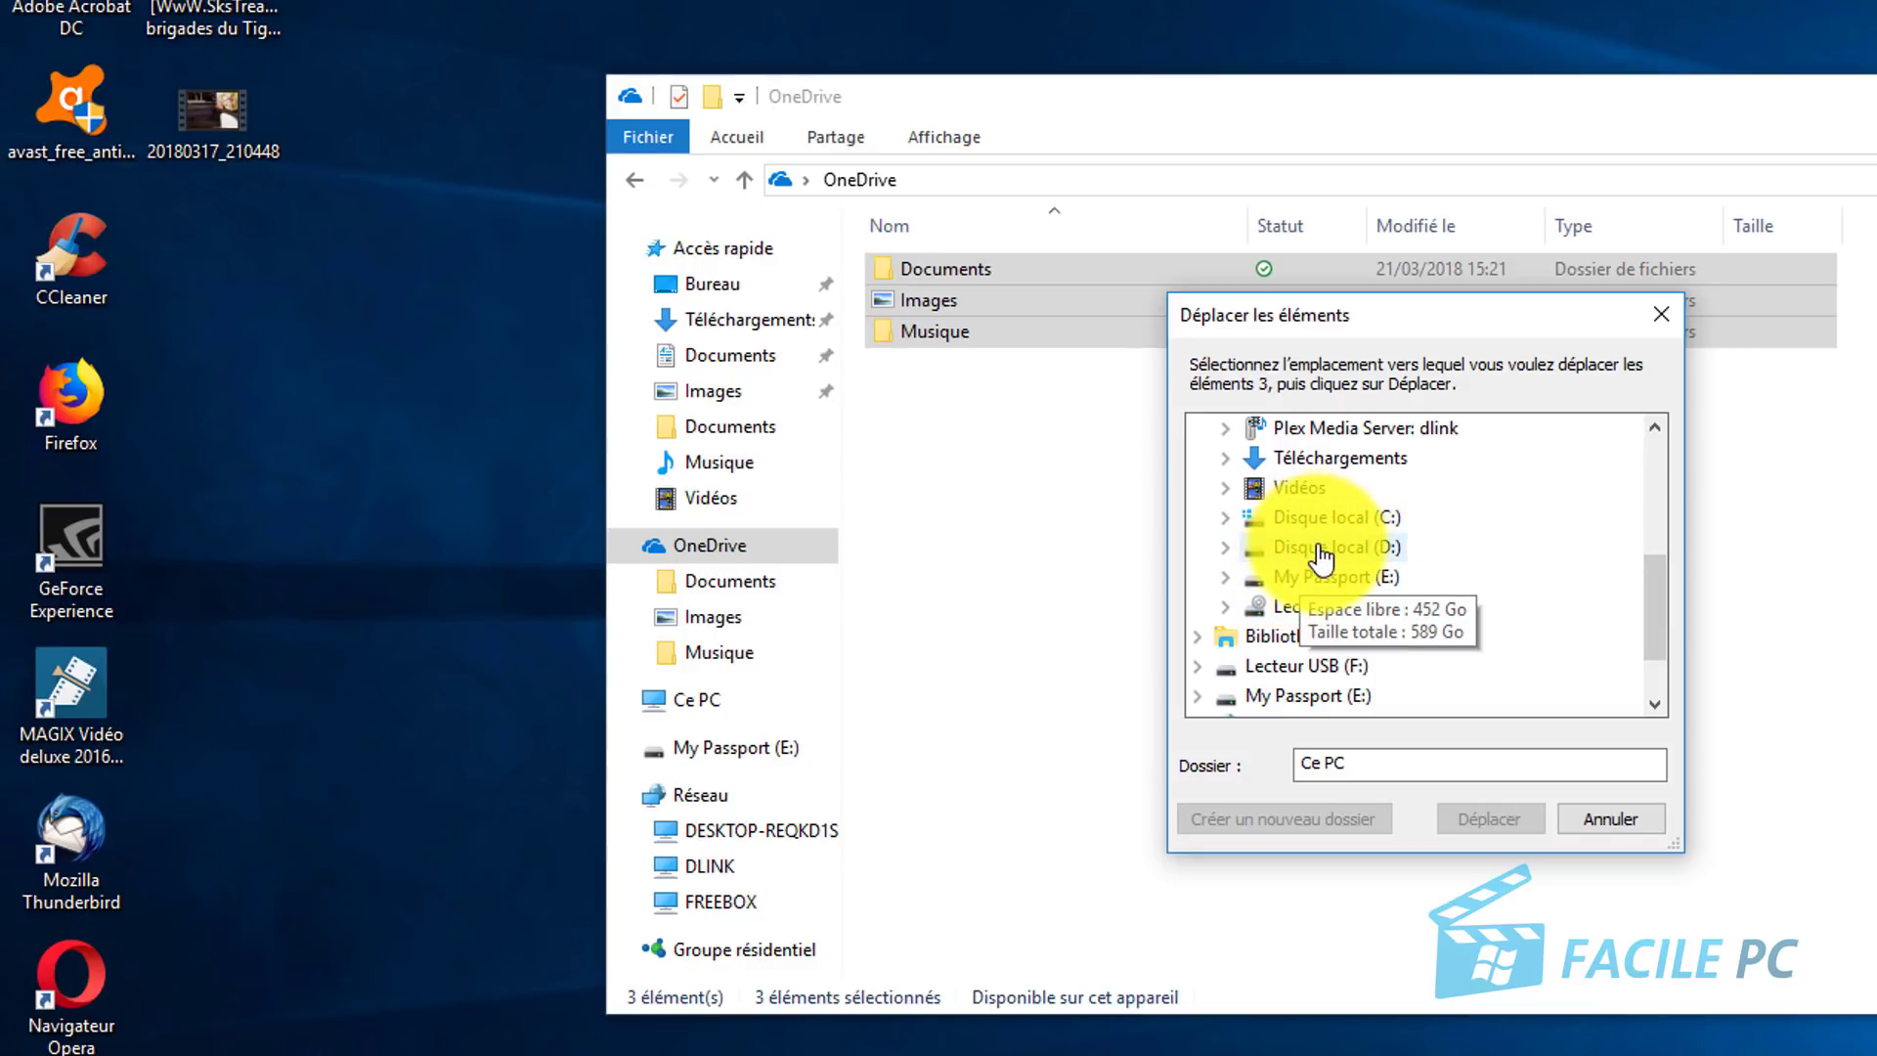
double_click(1318, 550)
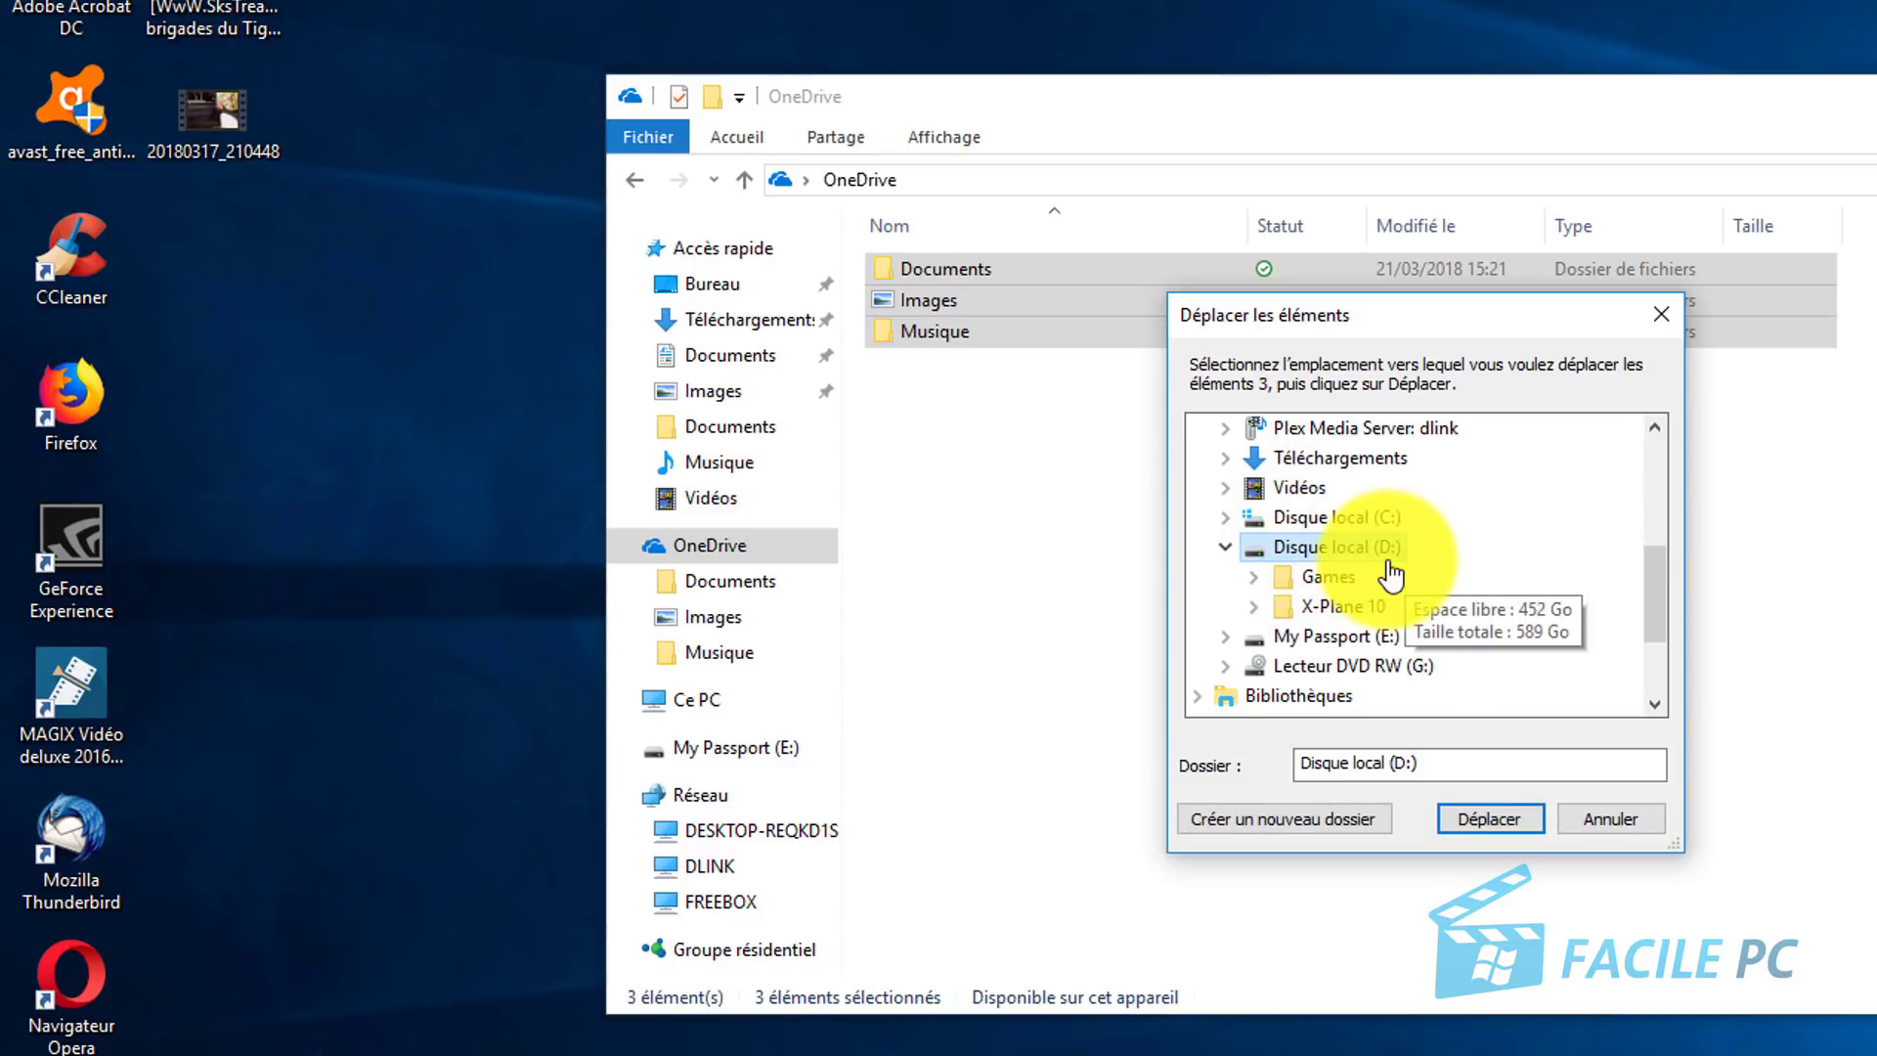
Step: Create a new folder 'One drive' on D: and move the three folders into it
click(1212, 823)
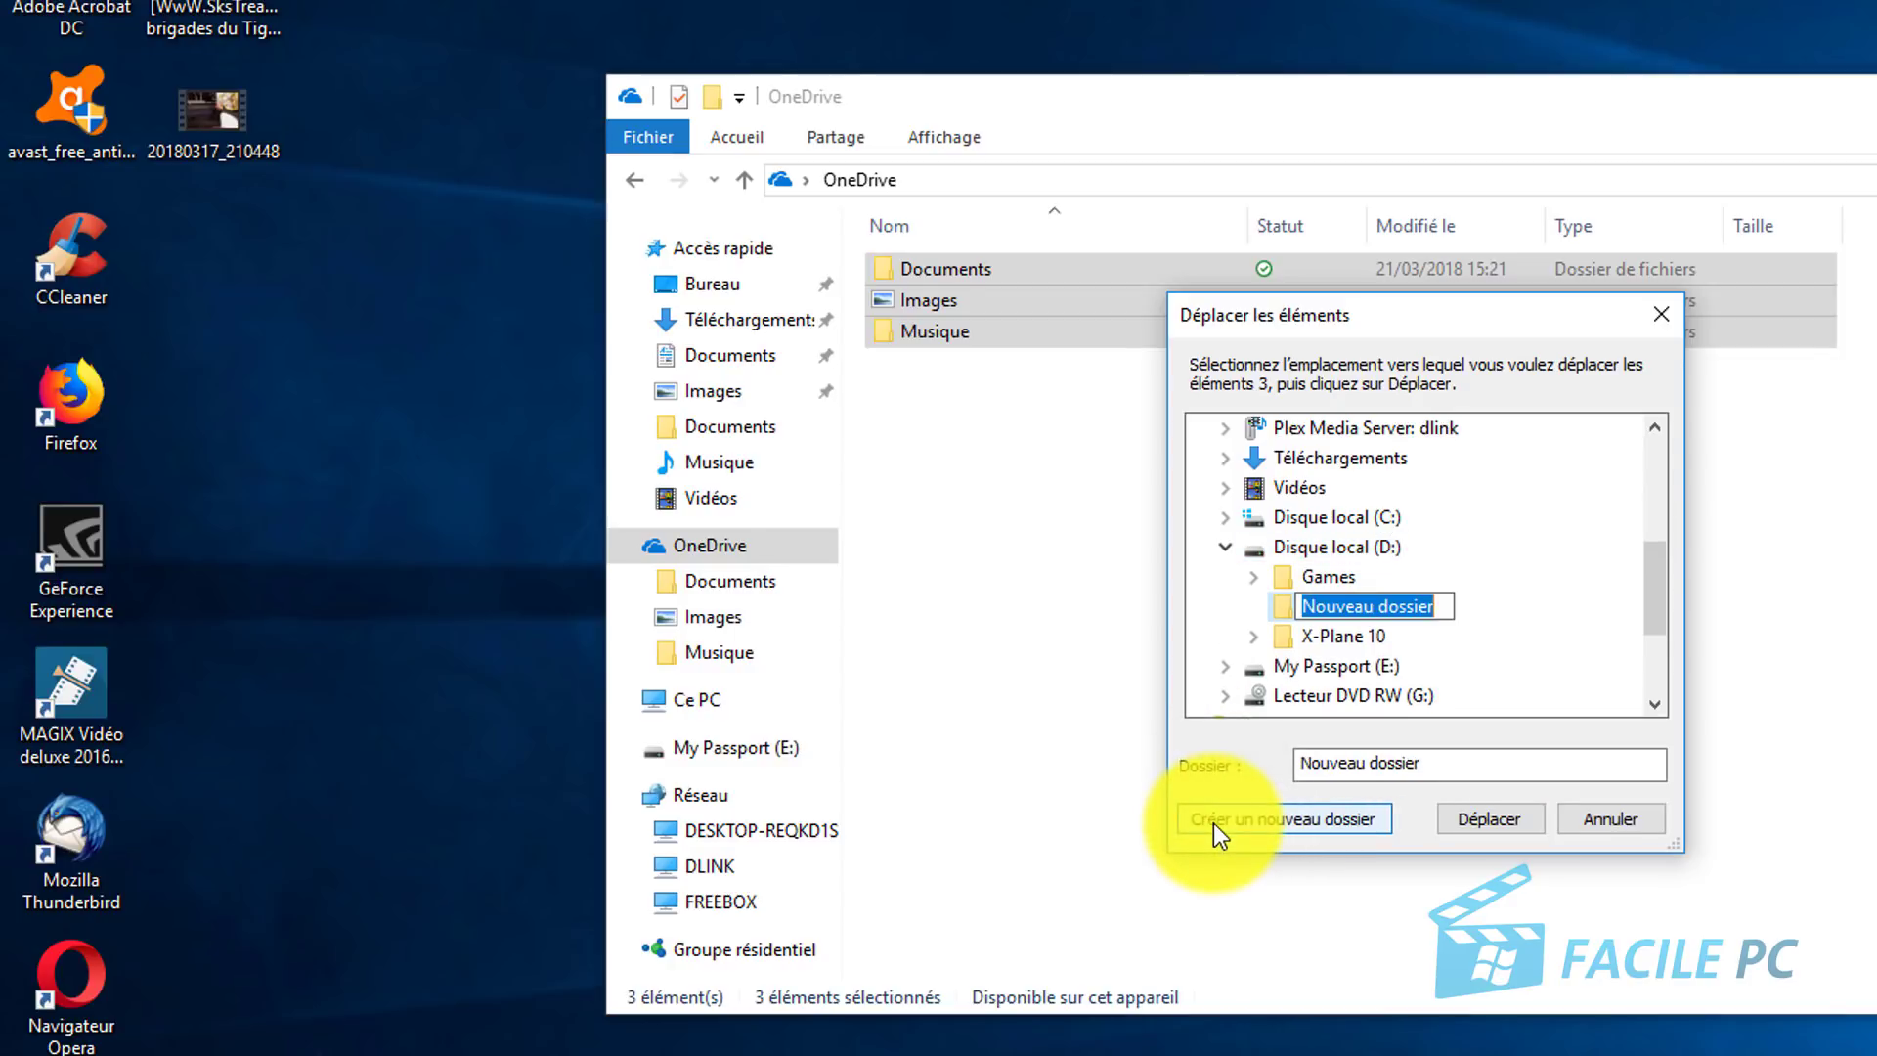
text(On)
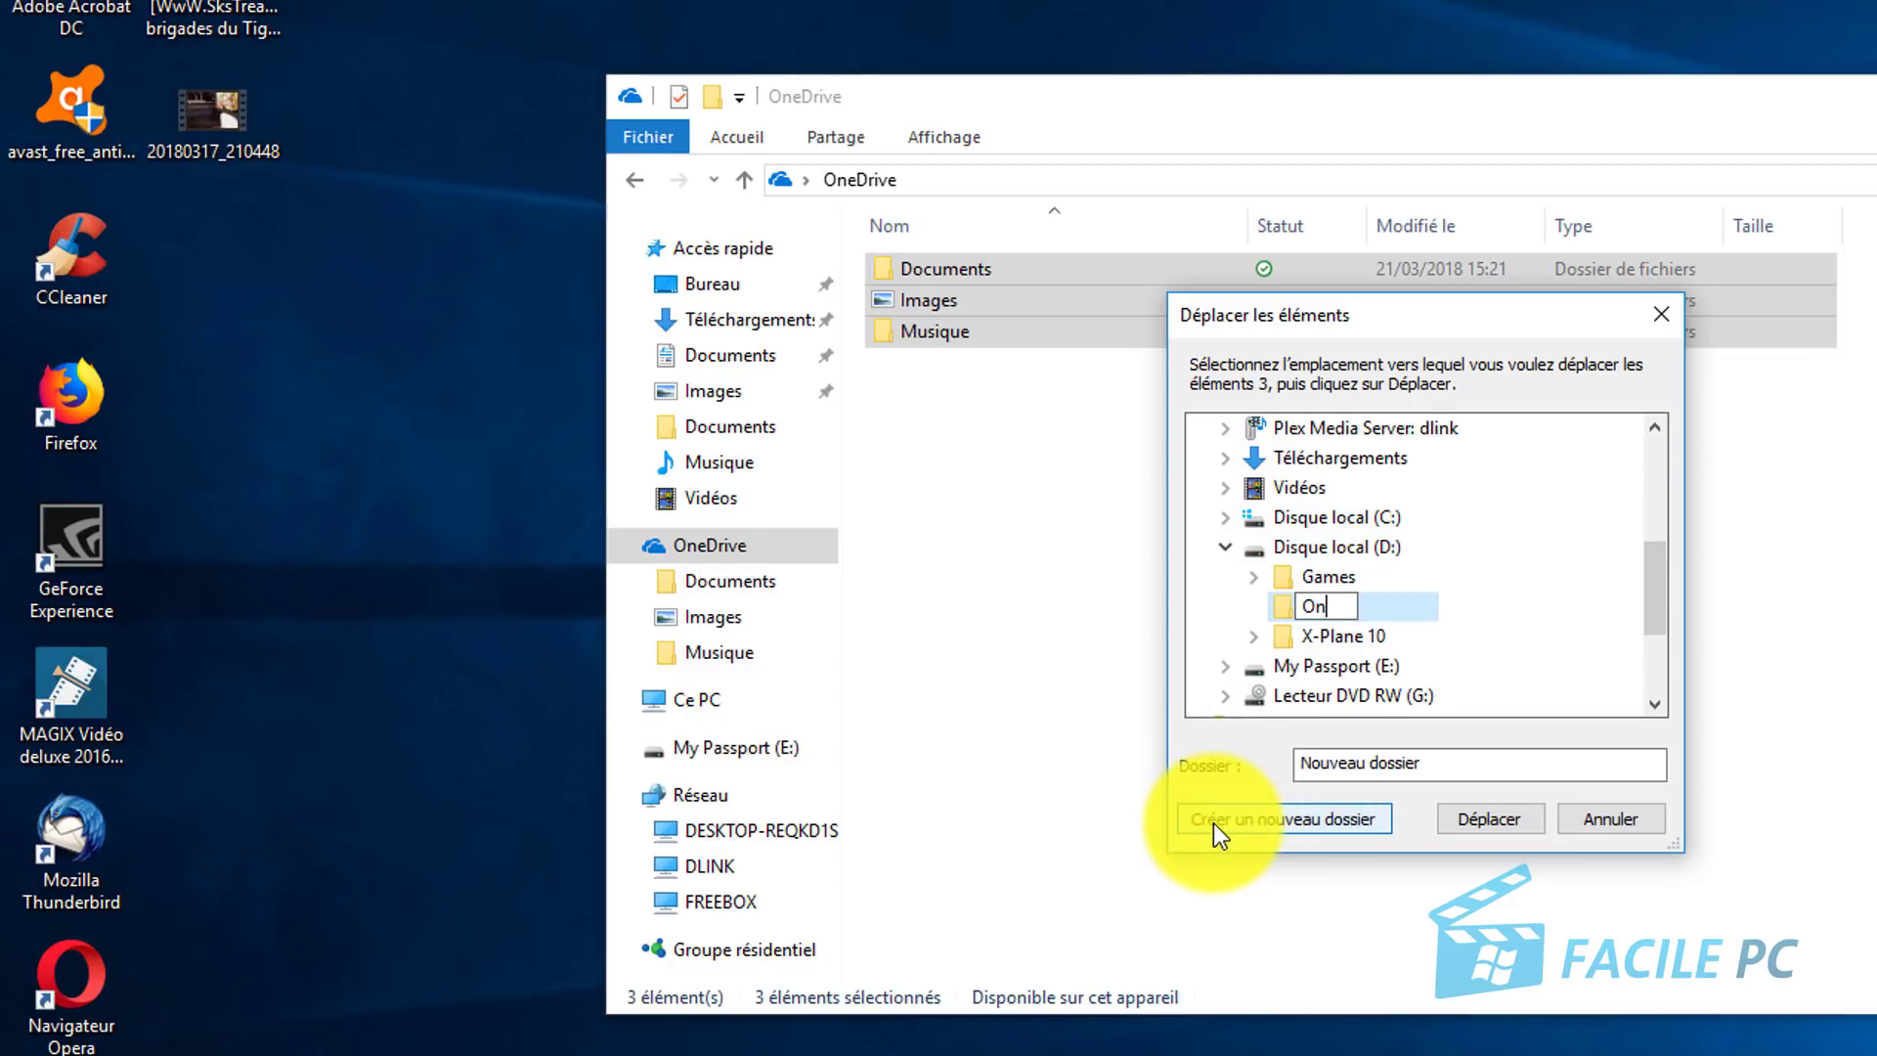
text(e drive)
key(Return)
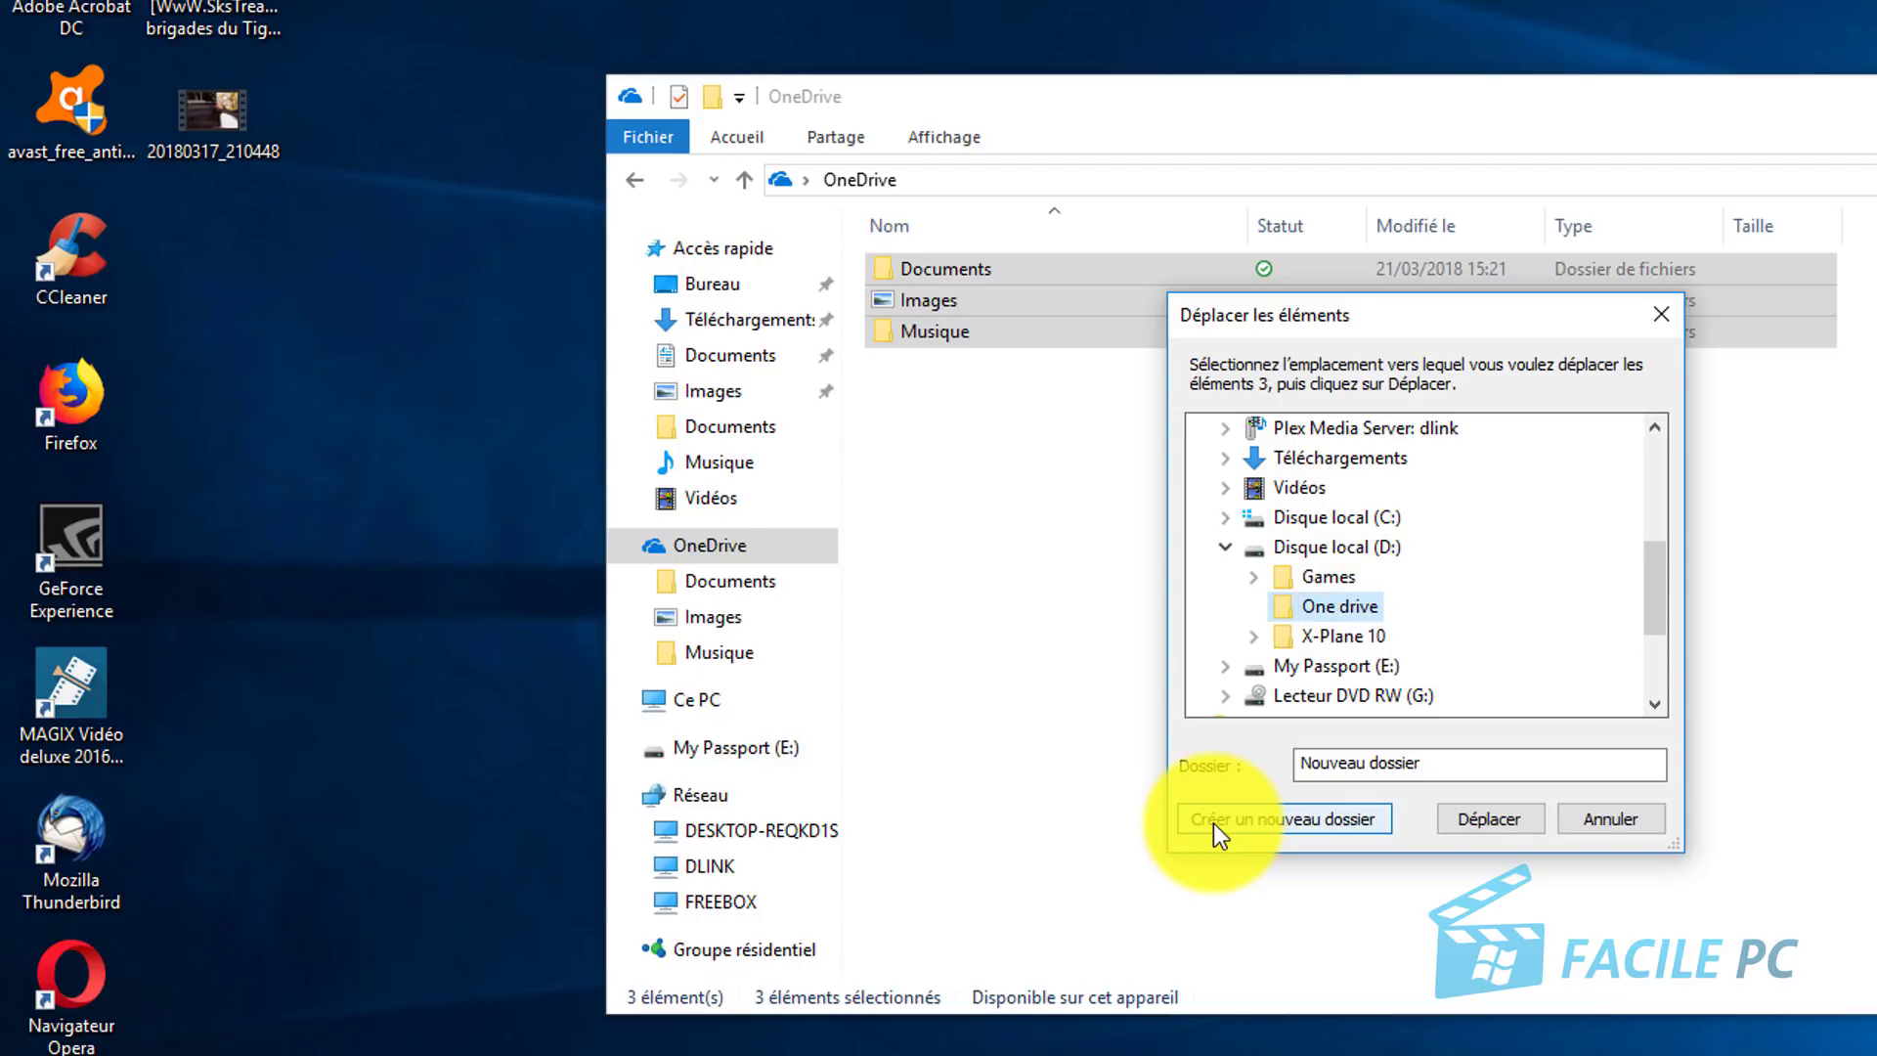
click(1478, 821)
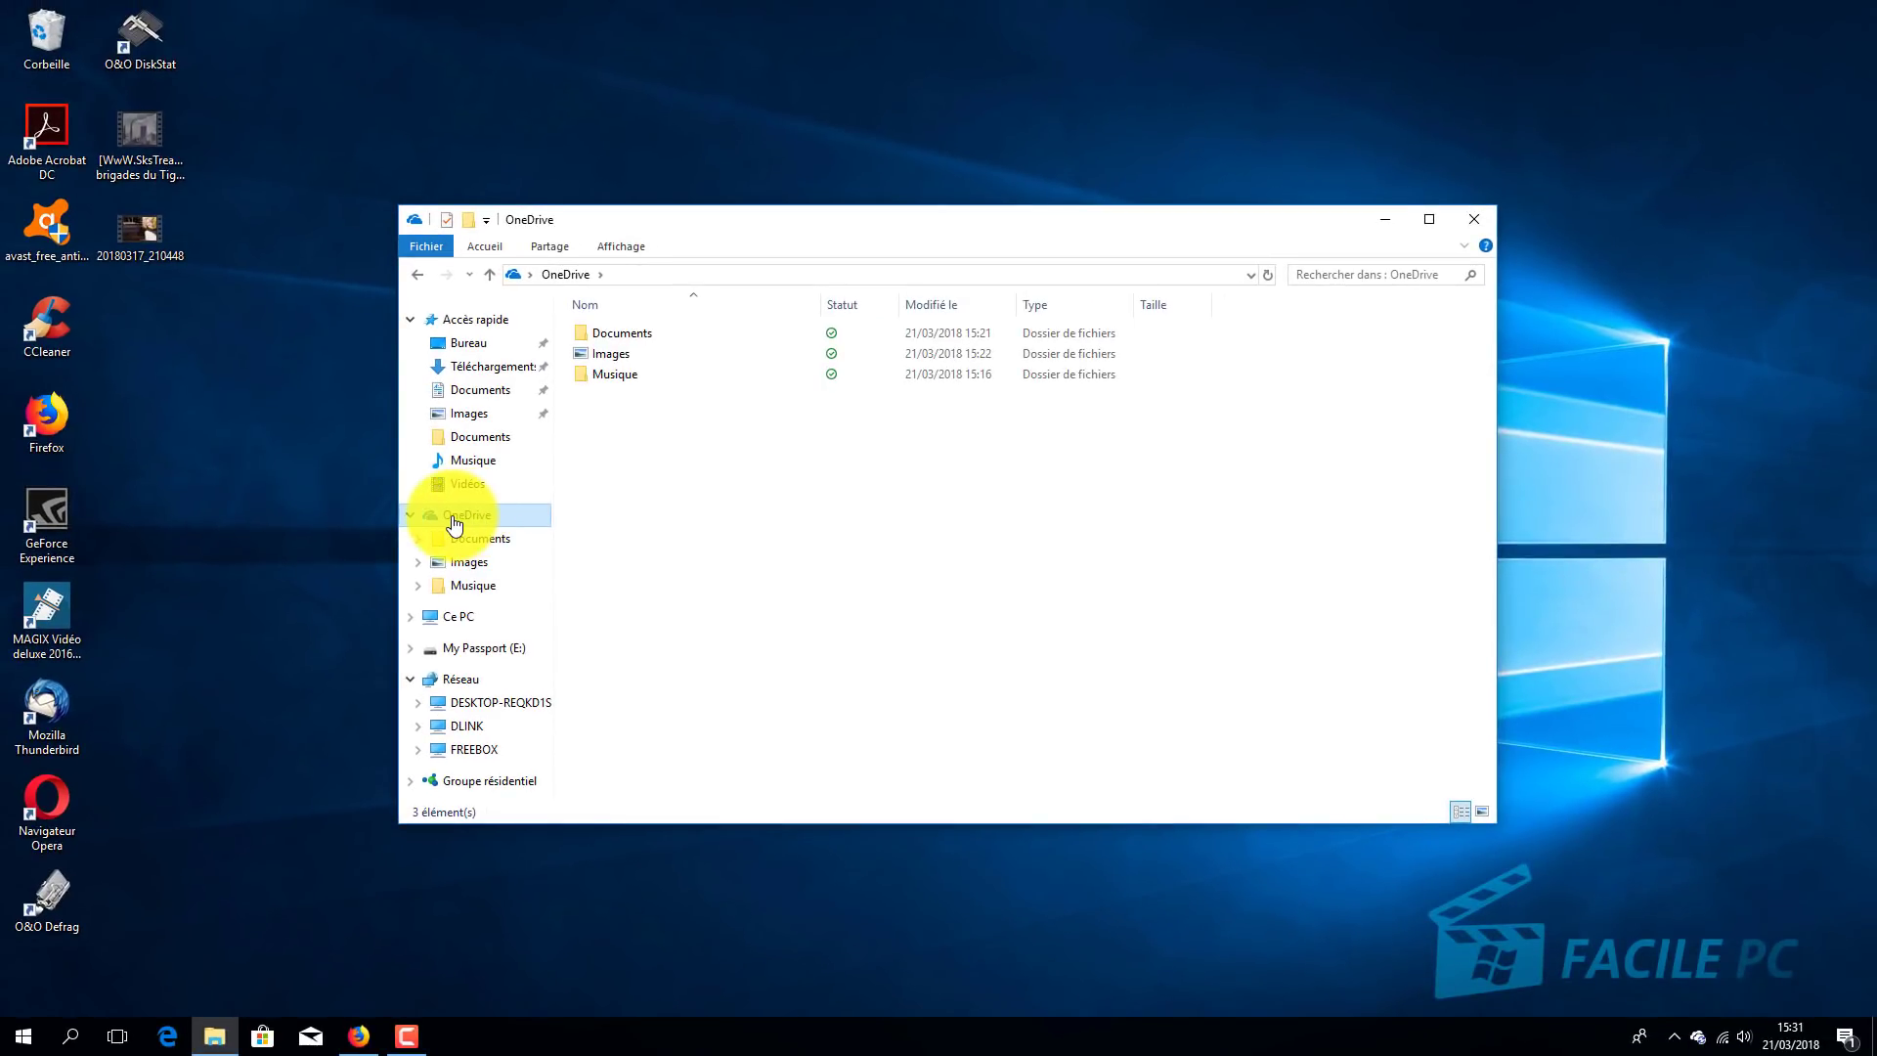
Step: Browse to Ce PC > Disque local (D:) > One drive to verify the moved folders
click(451, 618)
double_click(956, 552)
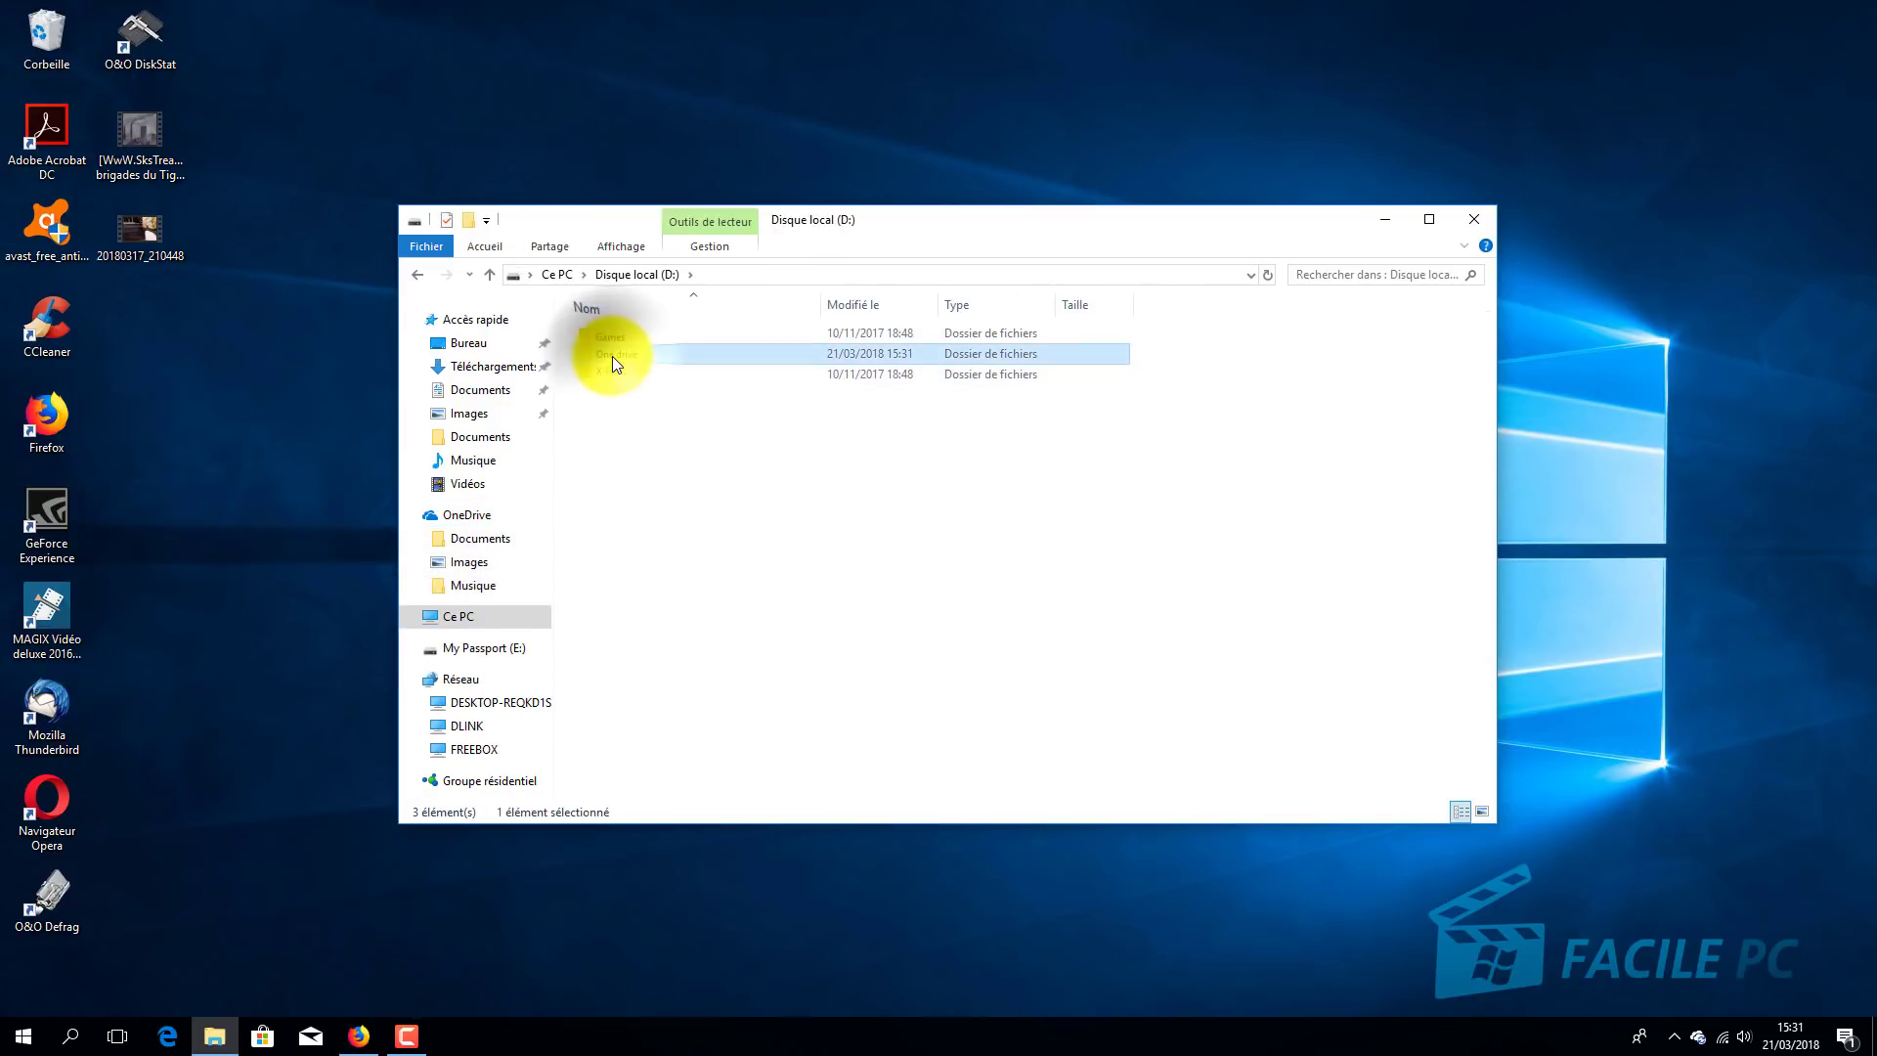
double_click(612, 356)
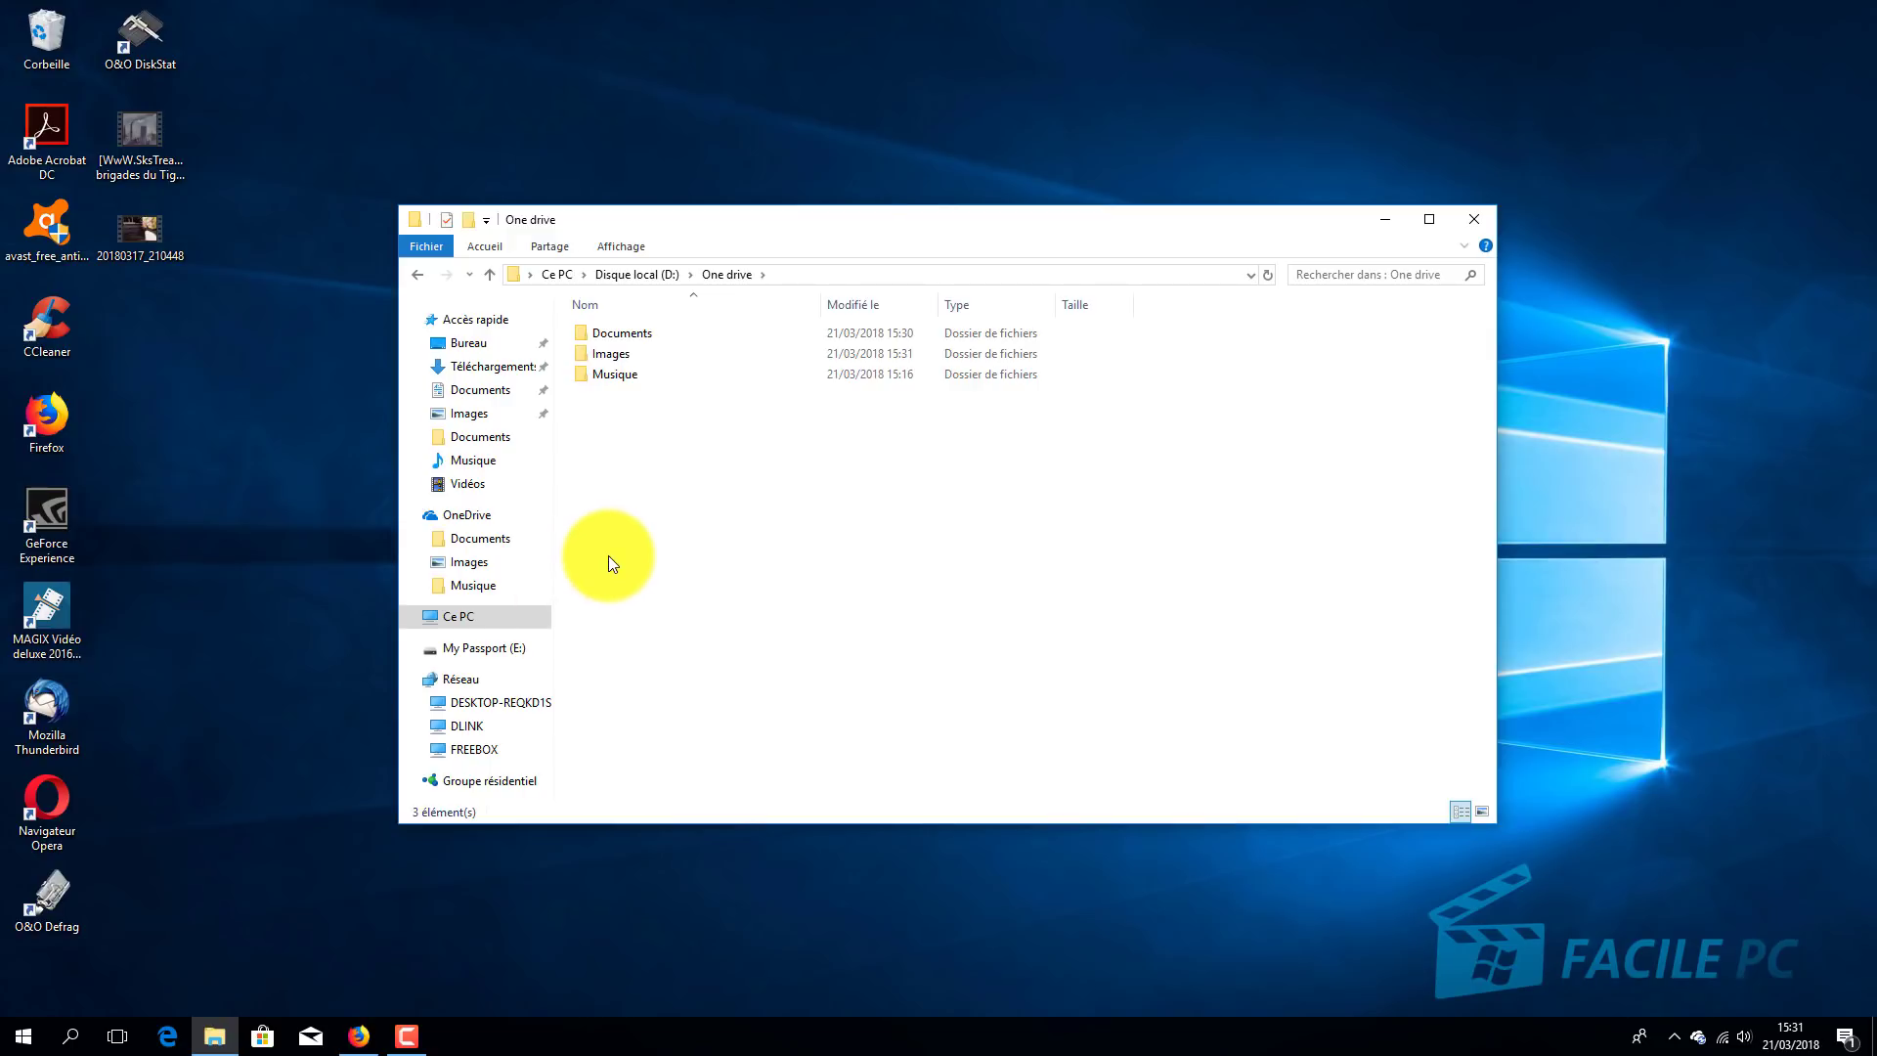
Step: Open OneDrive Paramètres from the OneDrive folder's context menu, showing the Compte tab
click(475, 518)
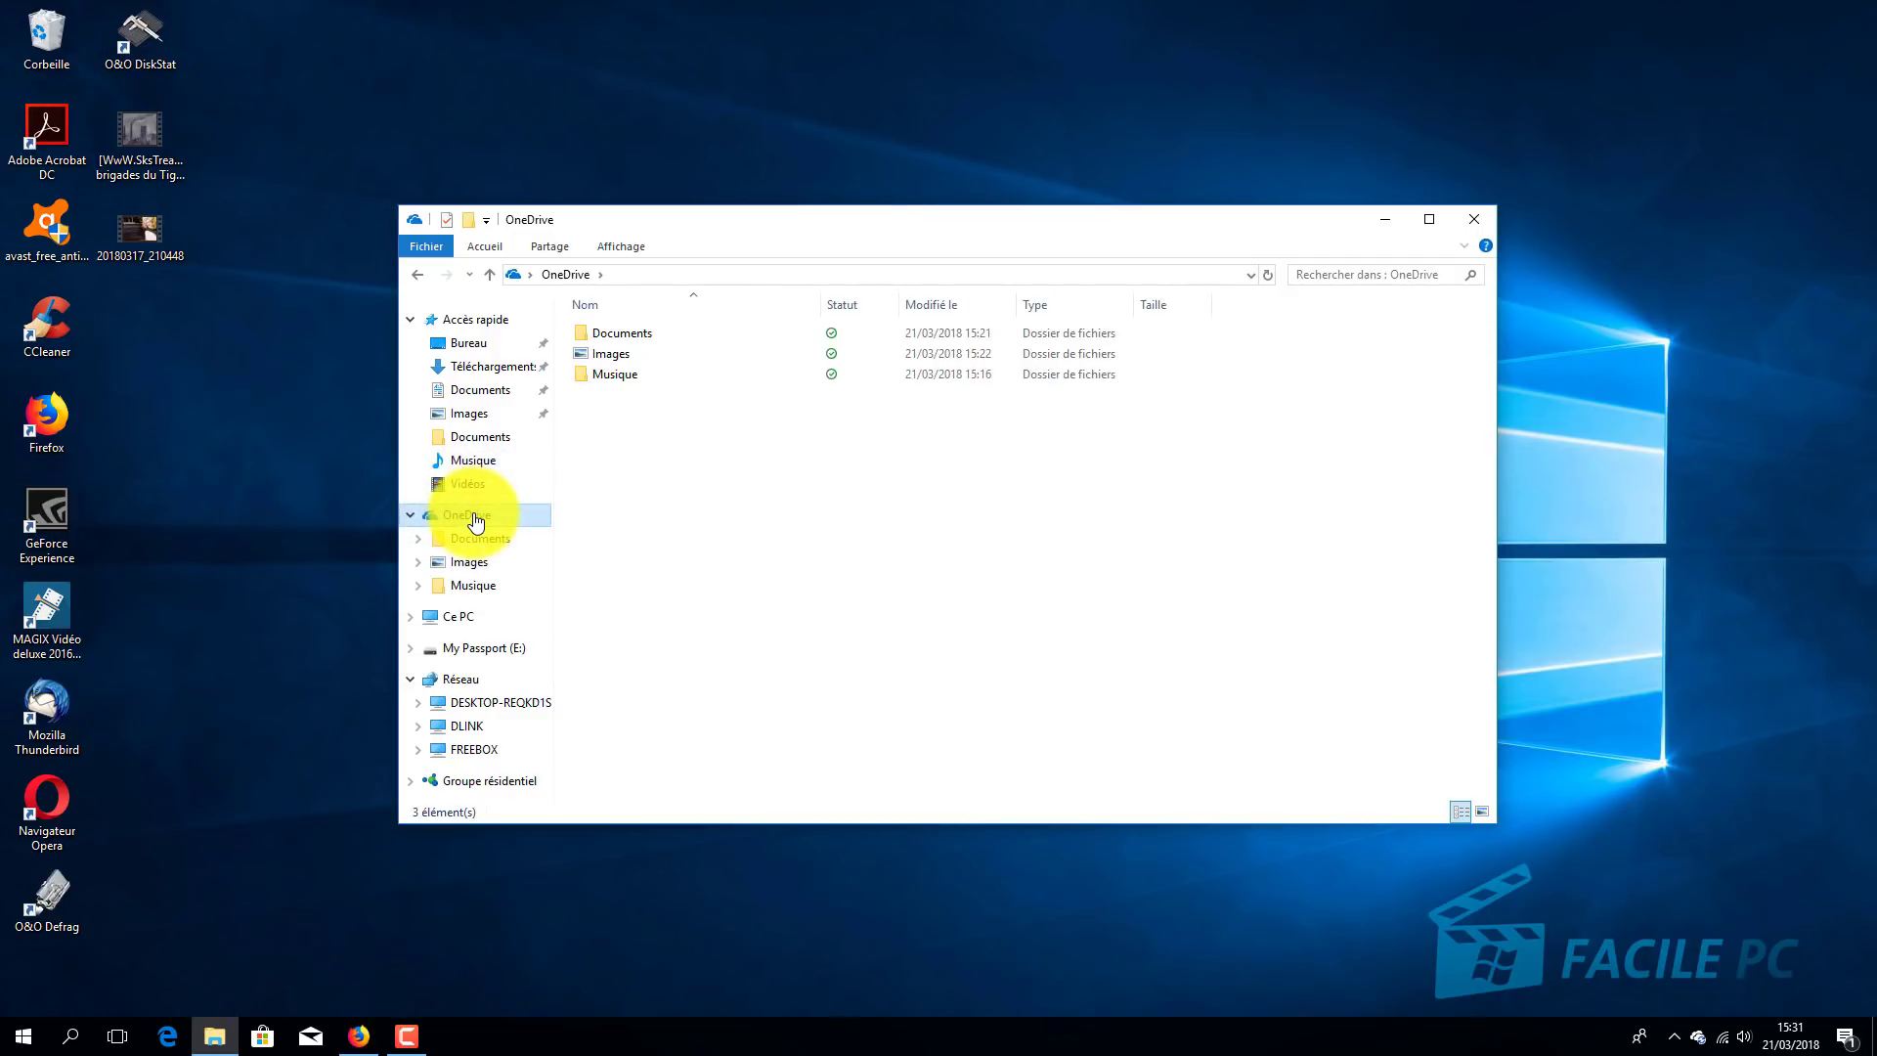
right_click(476, 521)
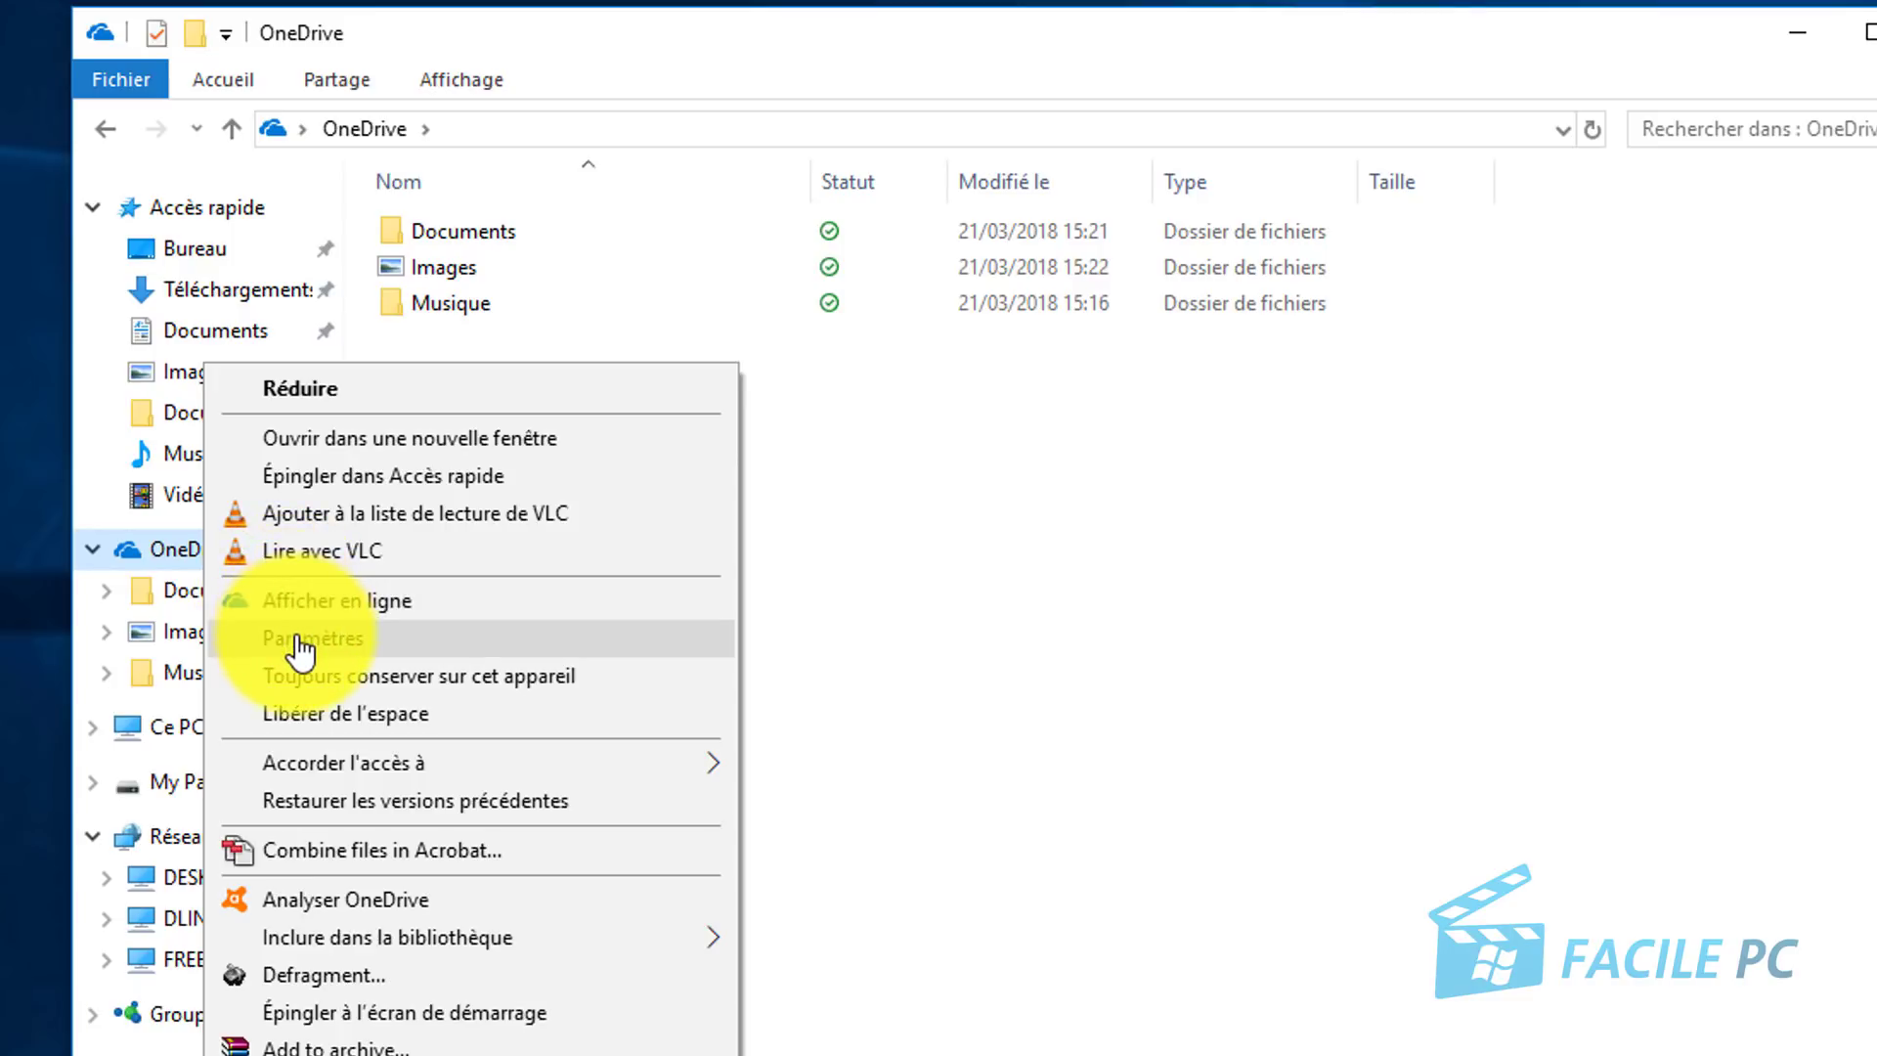
click(304, 641)
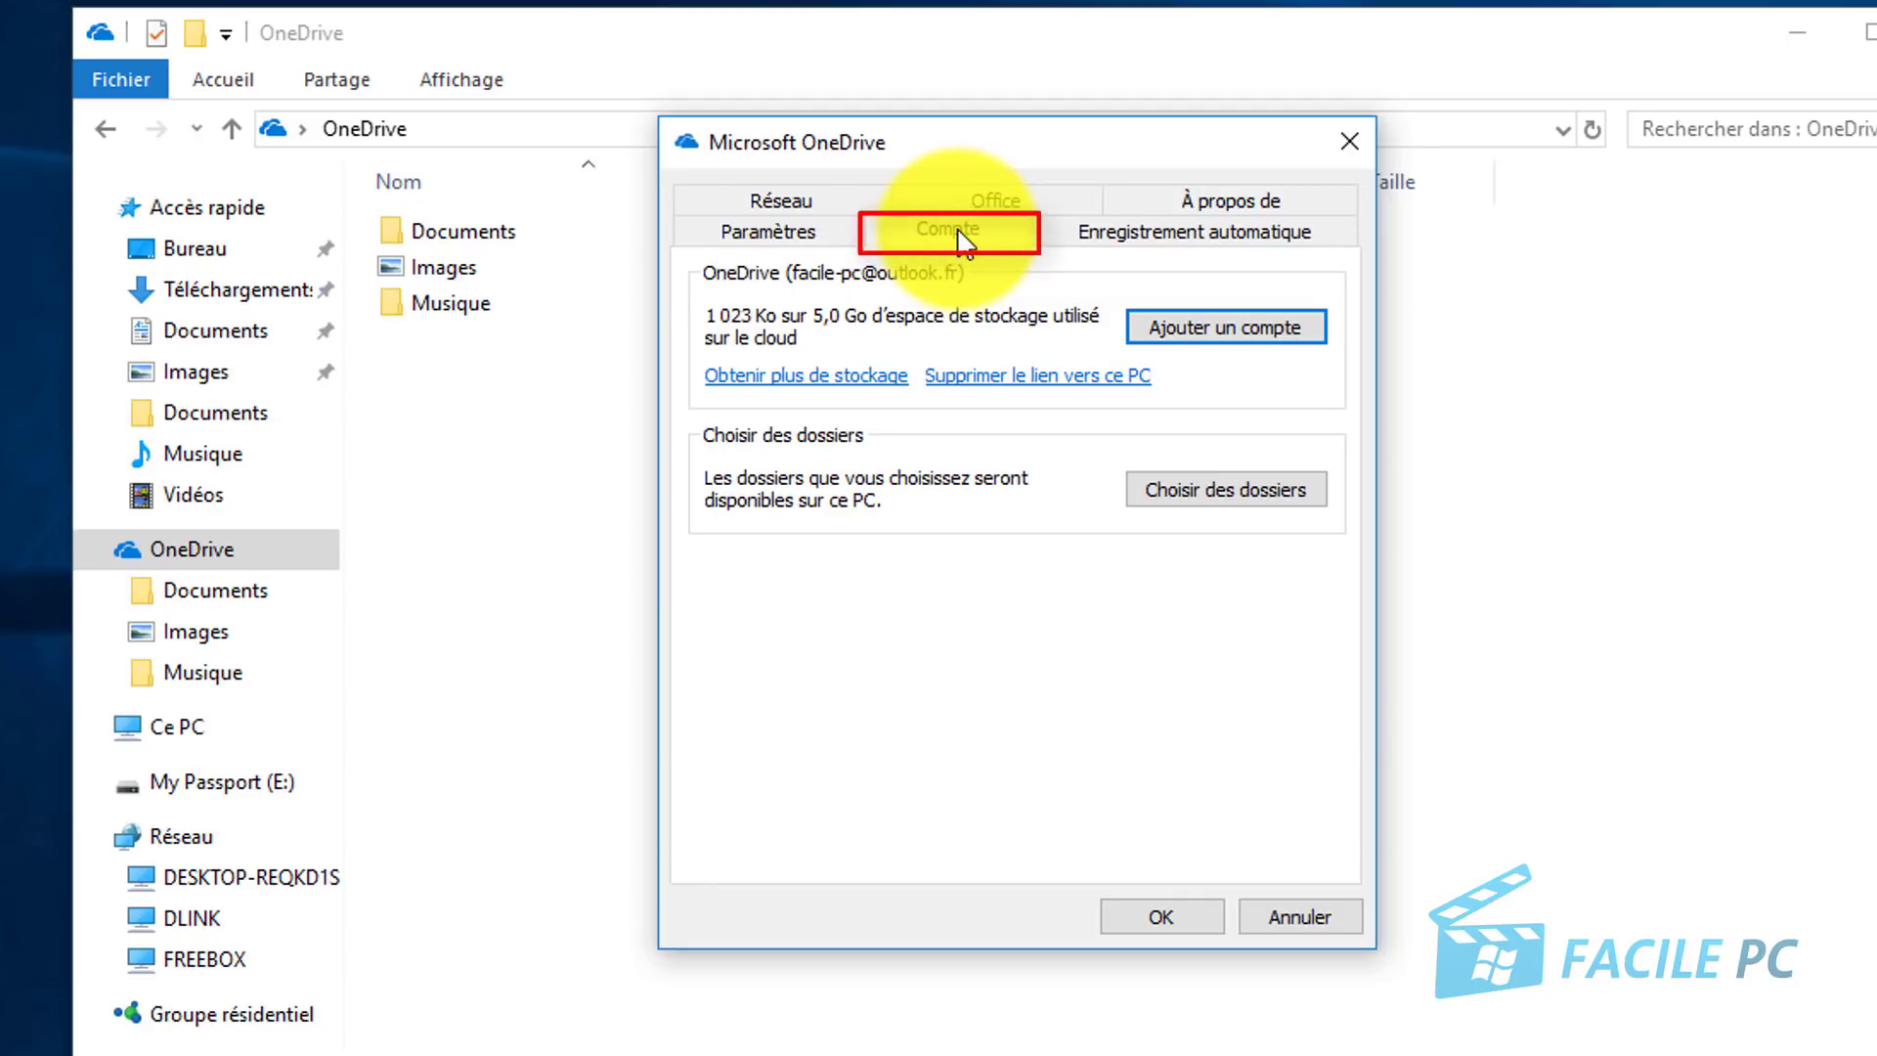
Step: Unlink the OneDrive account from this PC and confirm with 'Supprimer le lien vers le compte'
click(1033, 381)
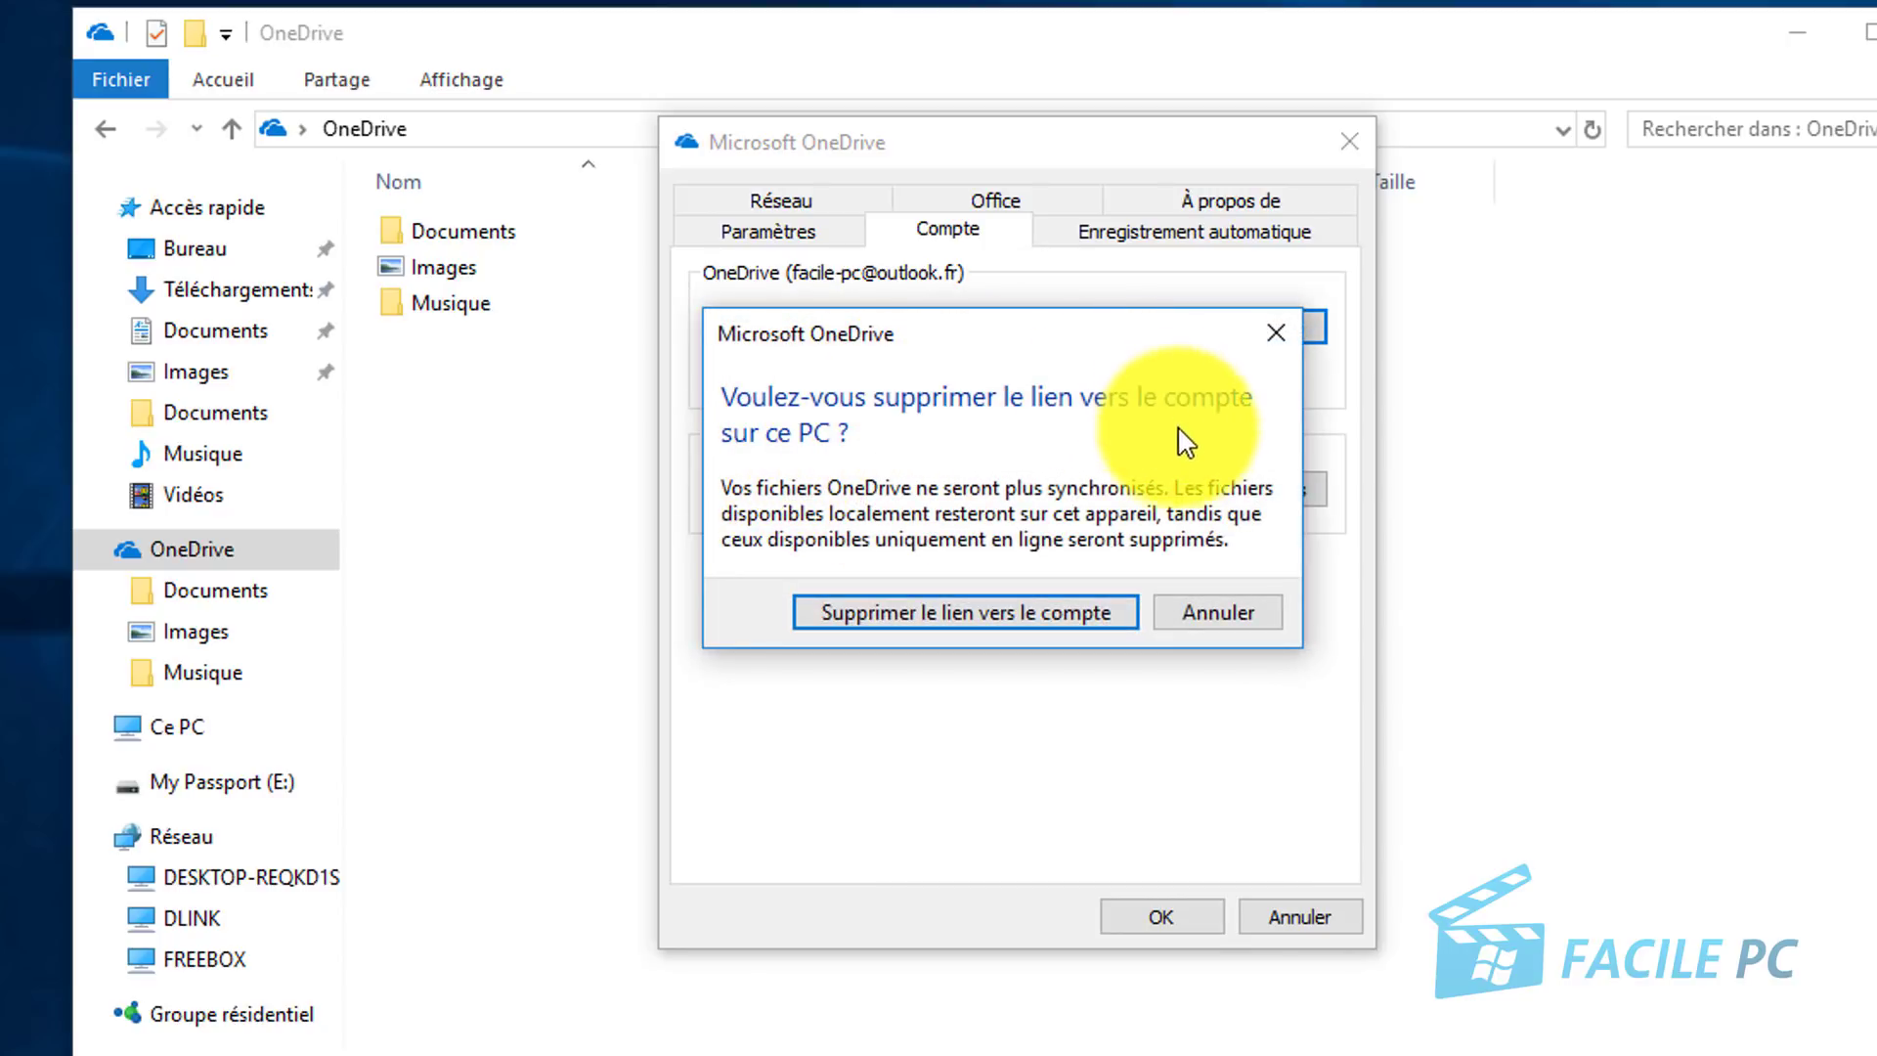
click(989, 614)
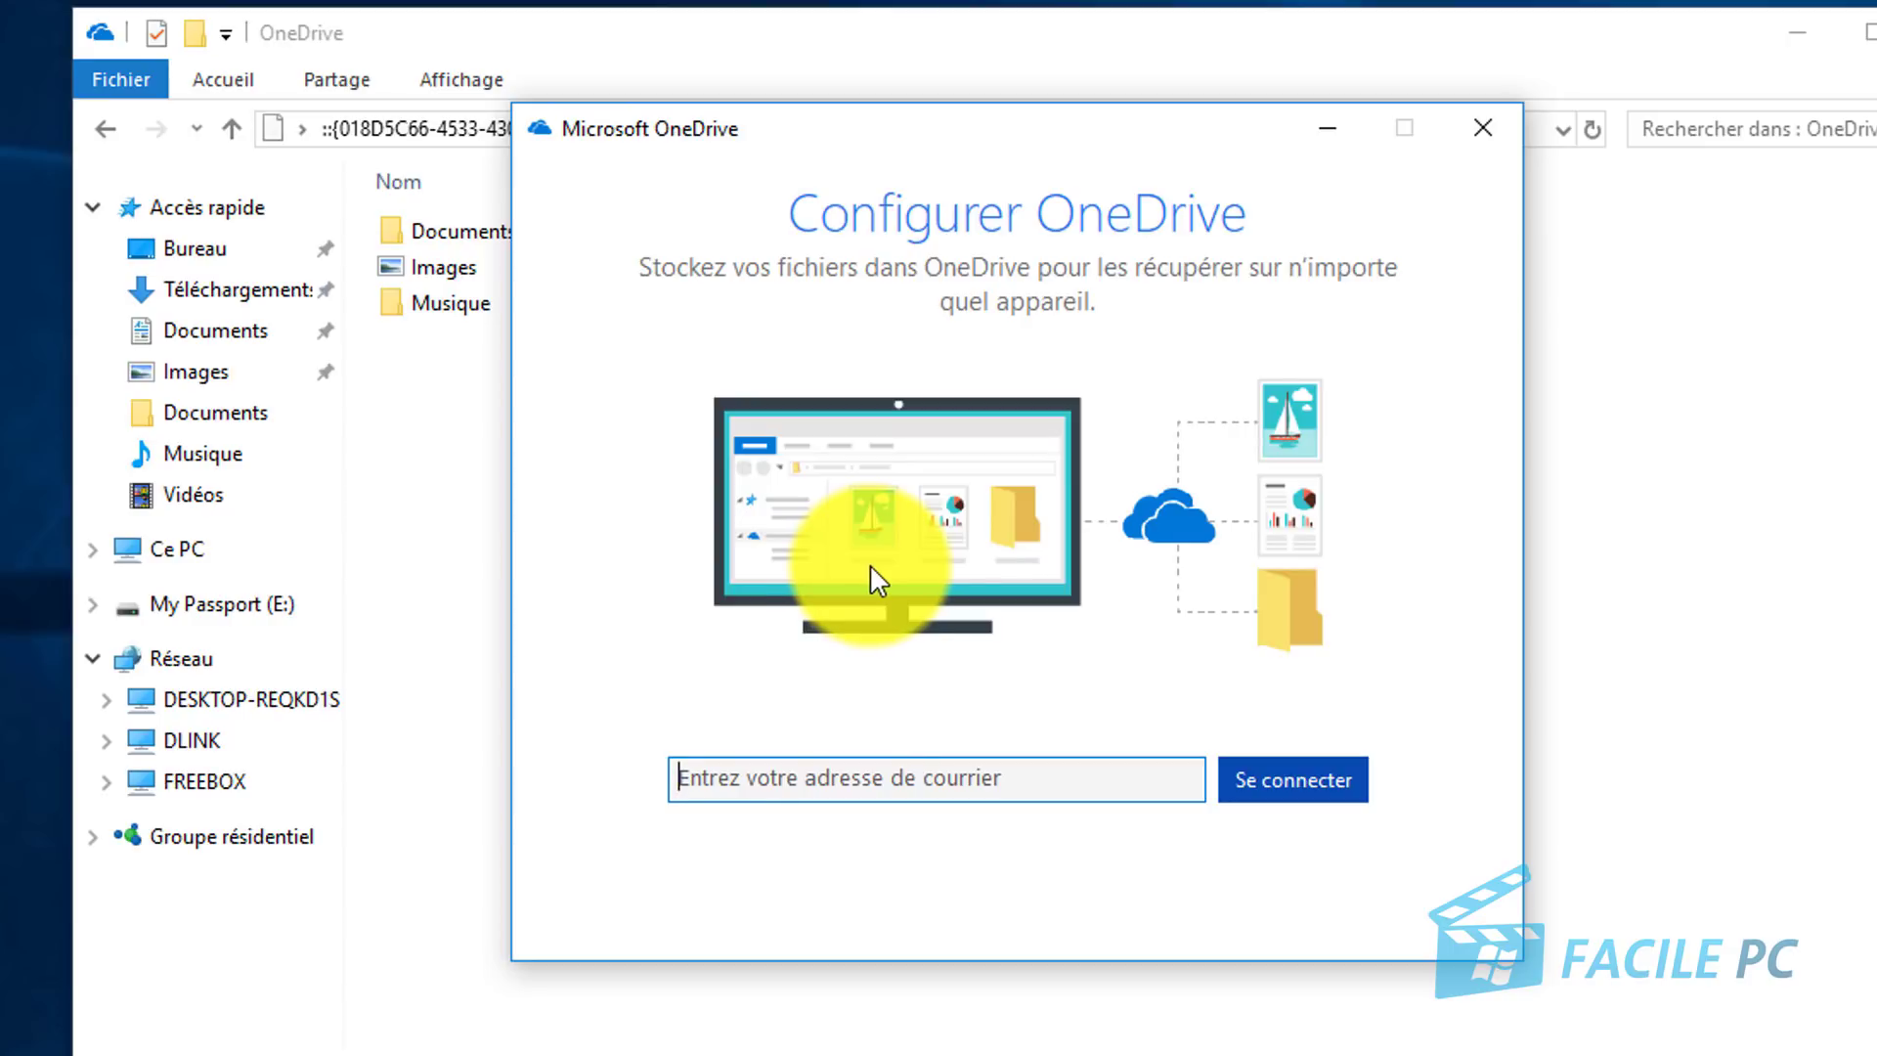
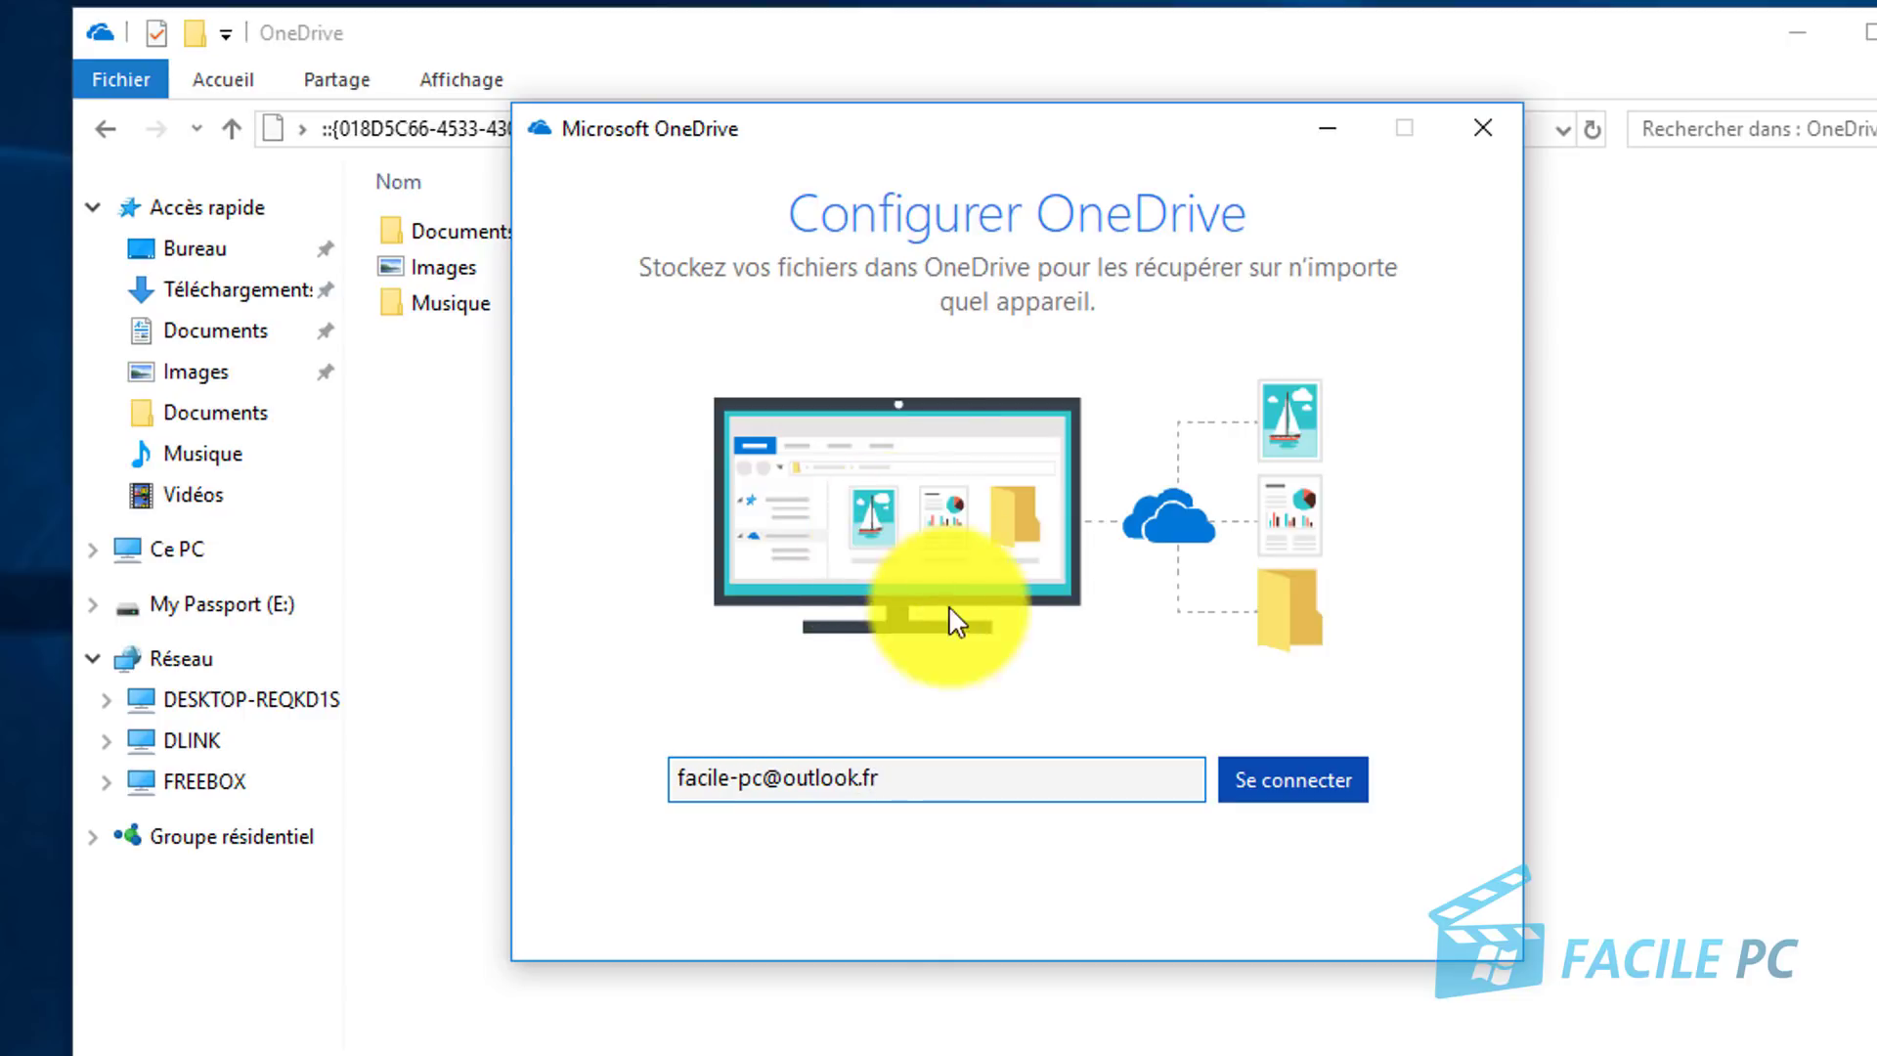
Step: Sign back into OneDrive with the Outlook account e-mail and its password
click(1291, 787)
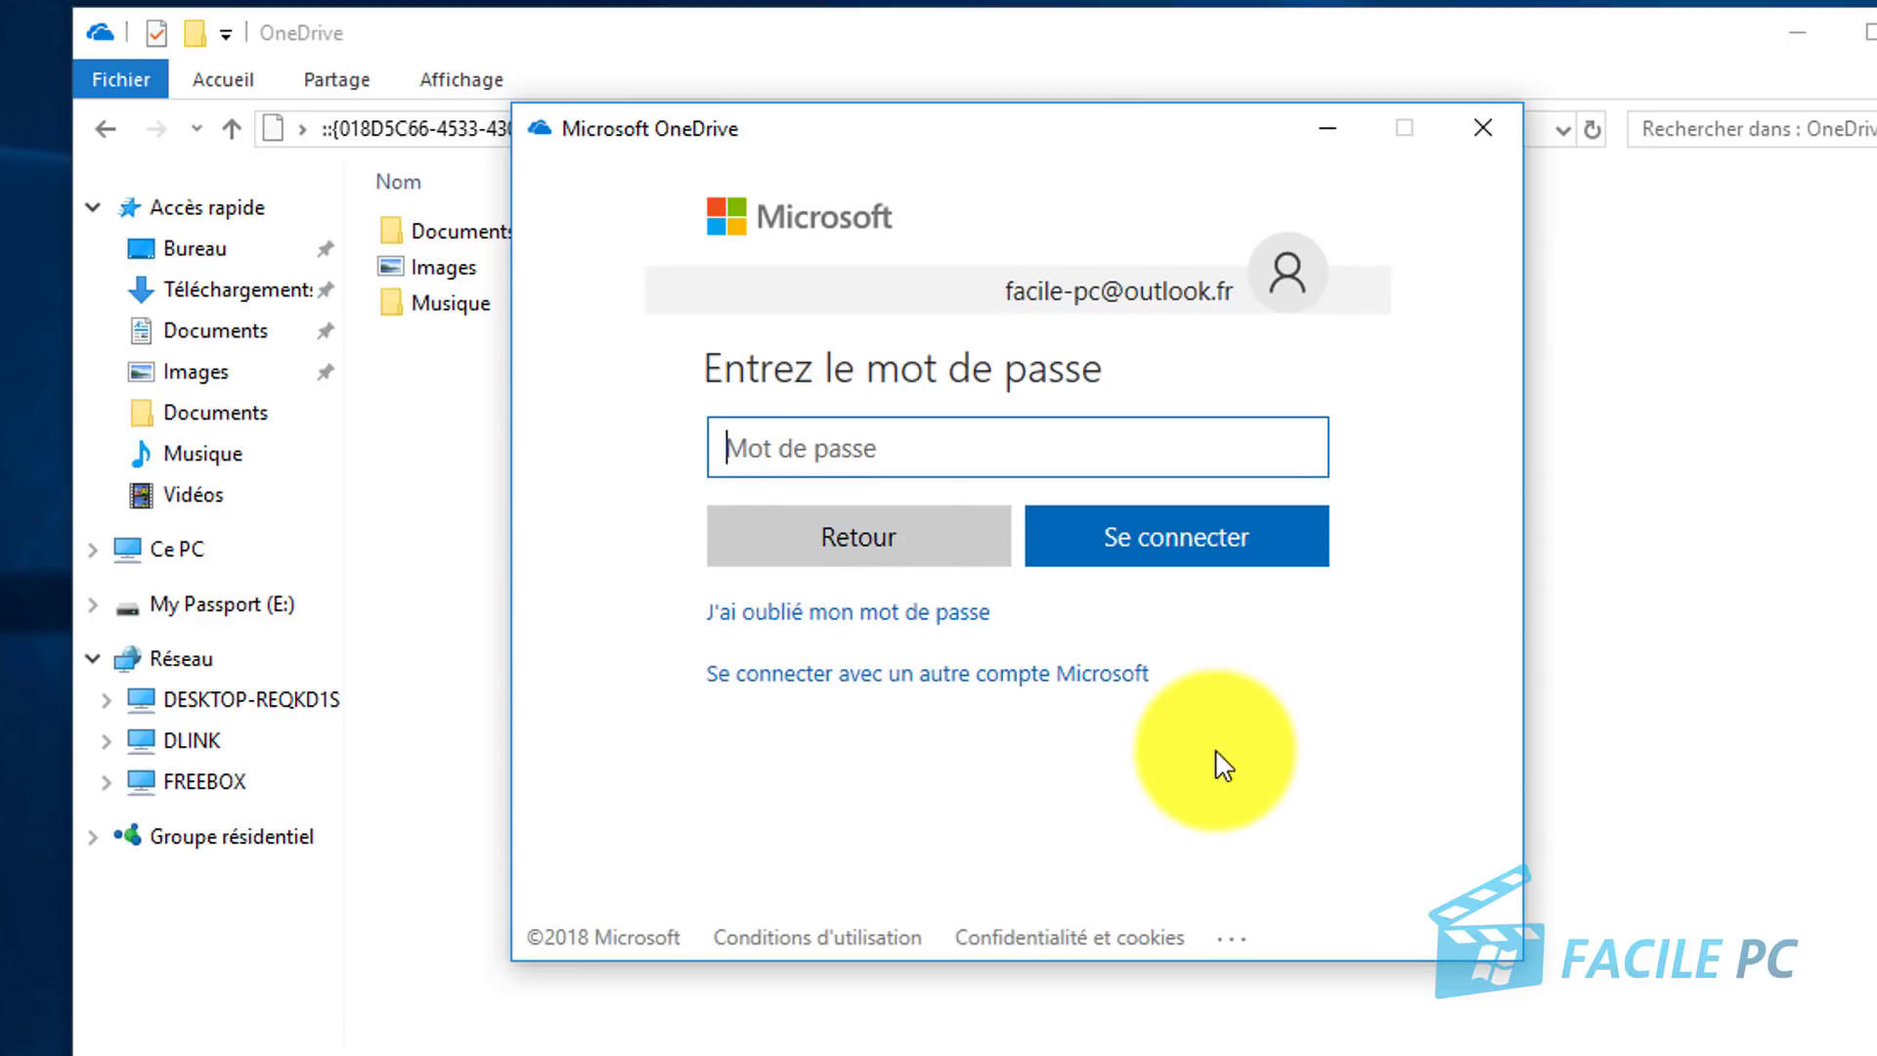
click(839, 448)
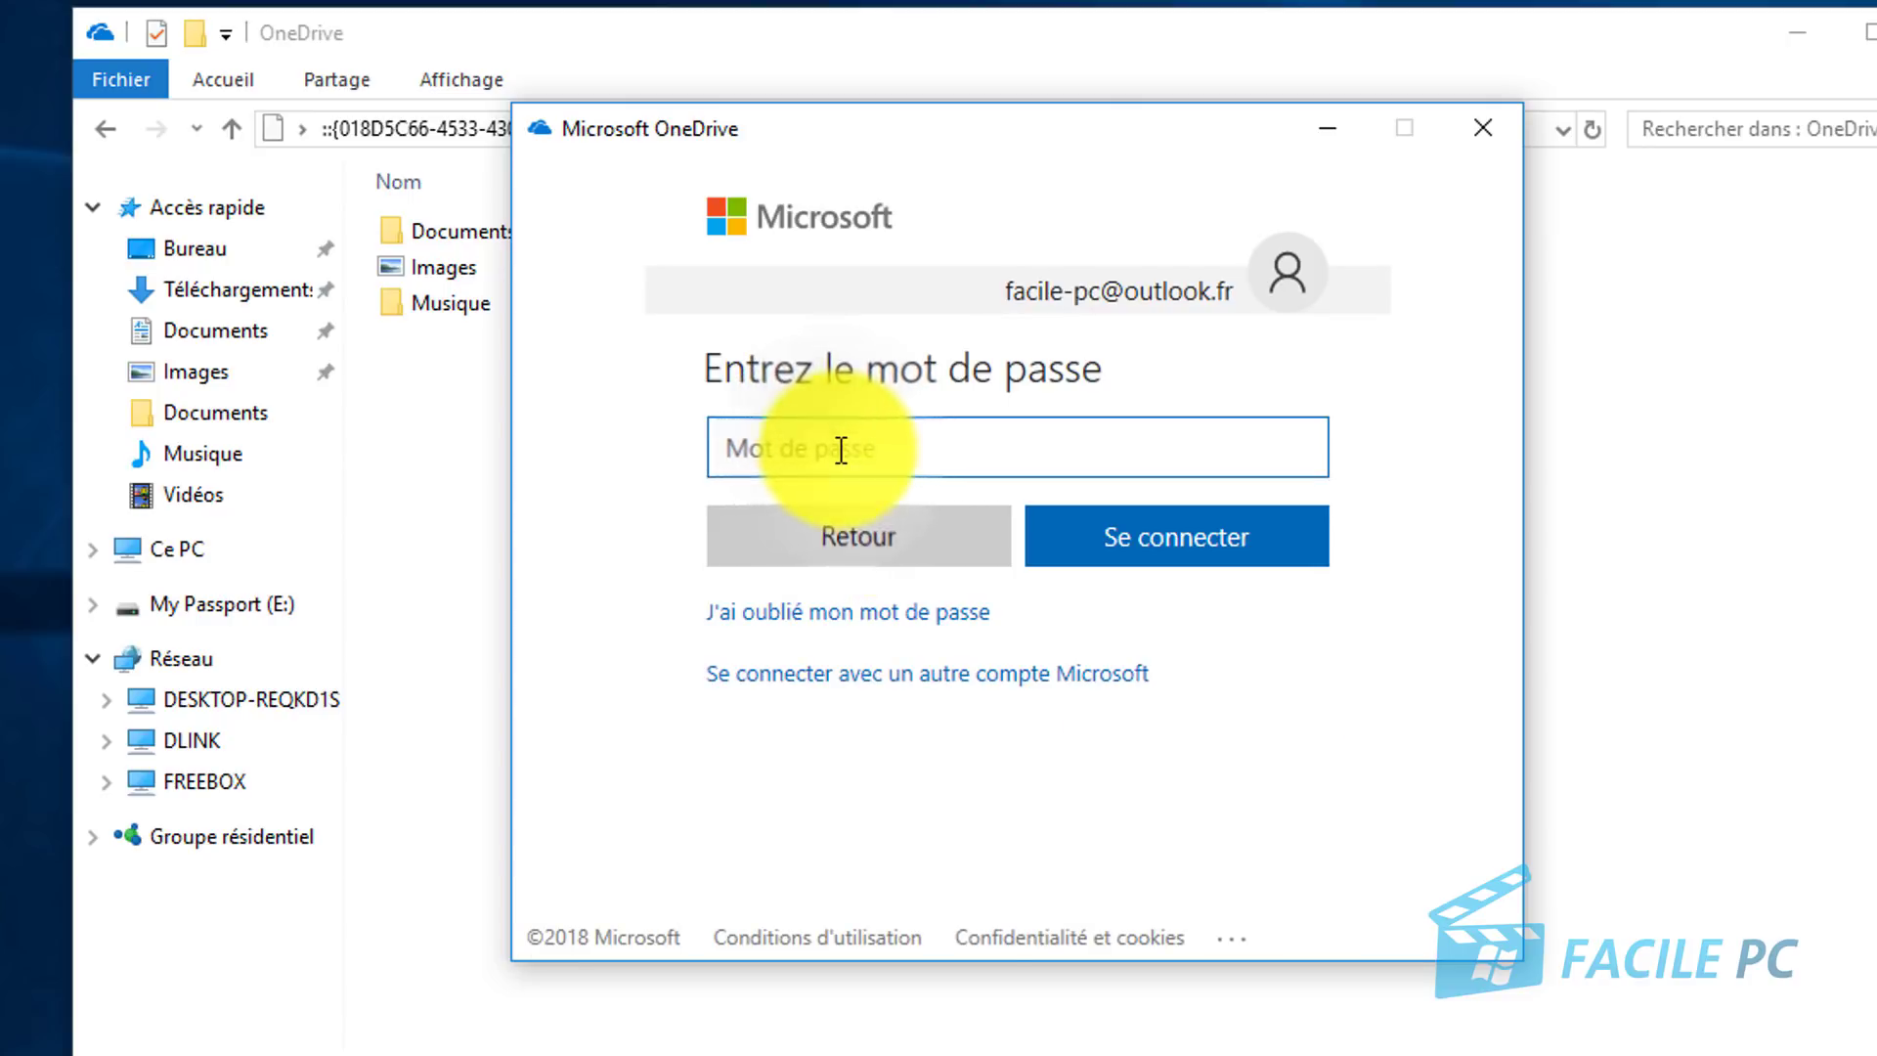
text(******)
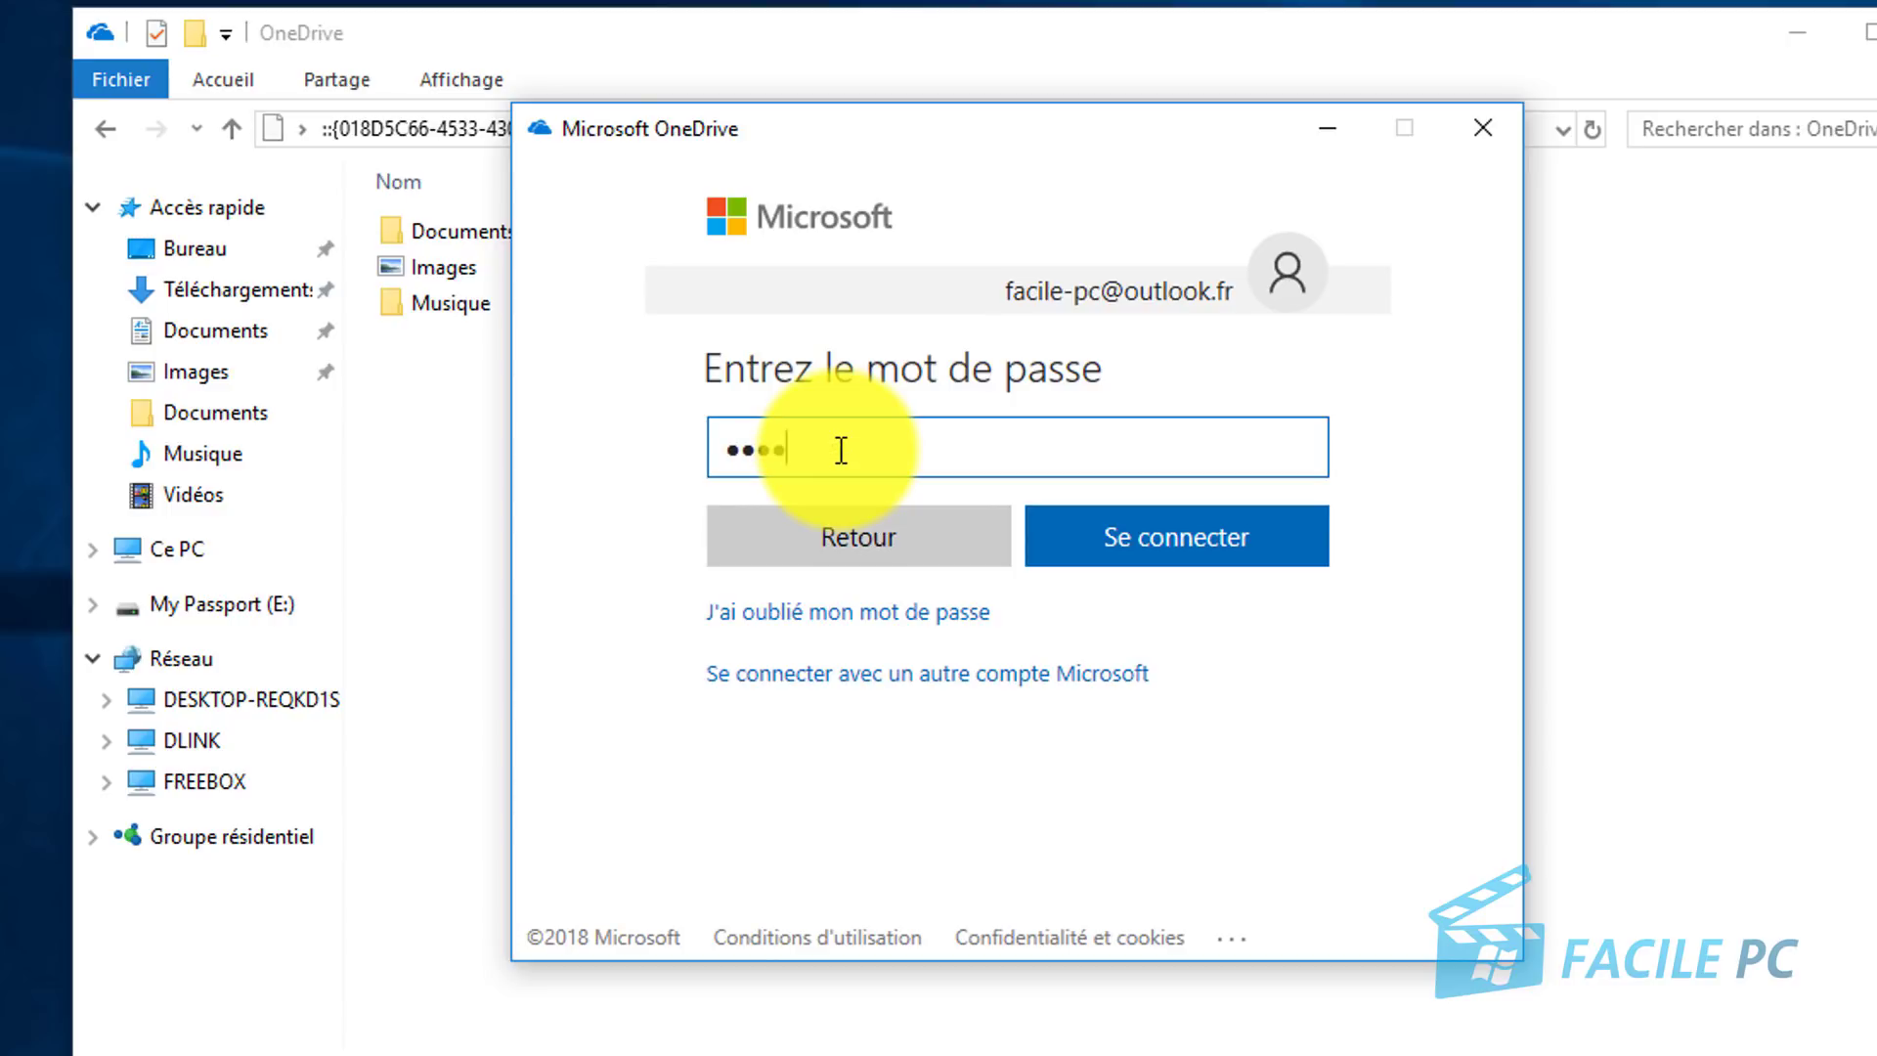
text(*****)
click(1186, 563)
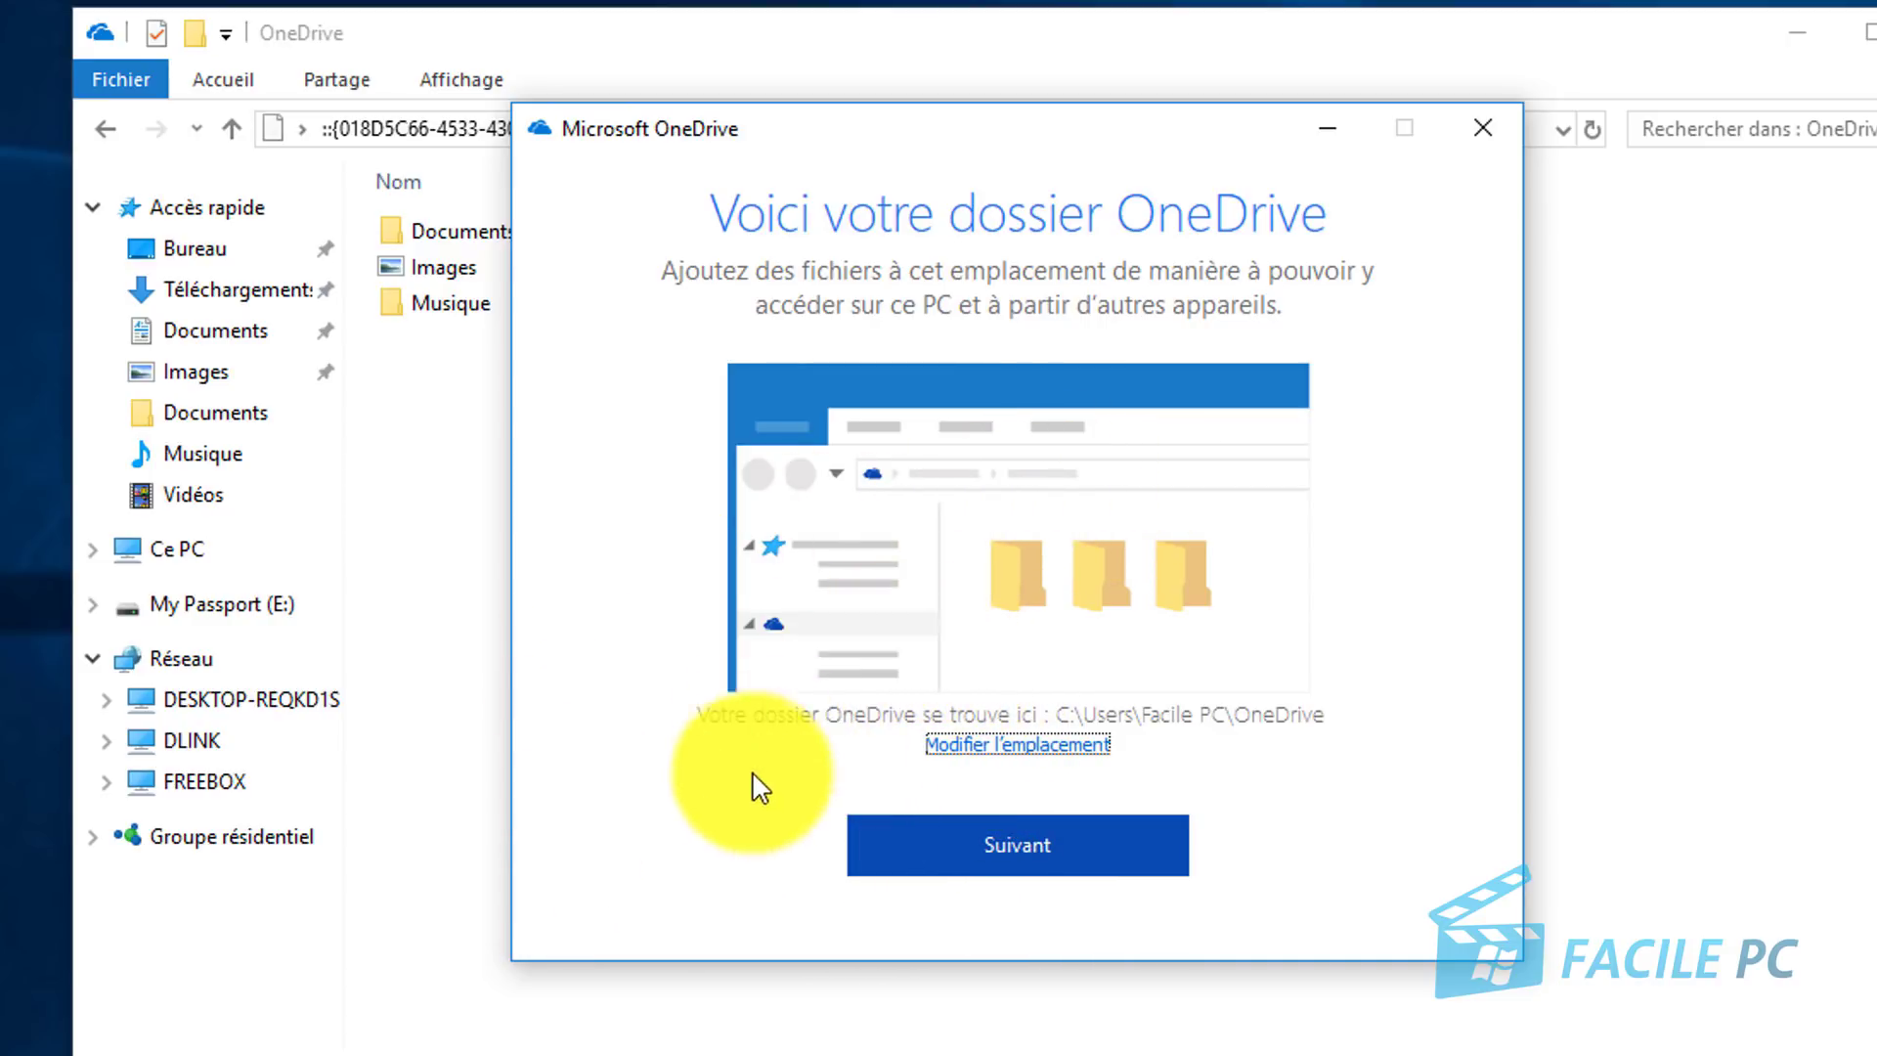
Step: Change the OneDrive folder location to the One drive folder on Disque local (D:)
click(1016, 747)
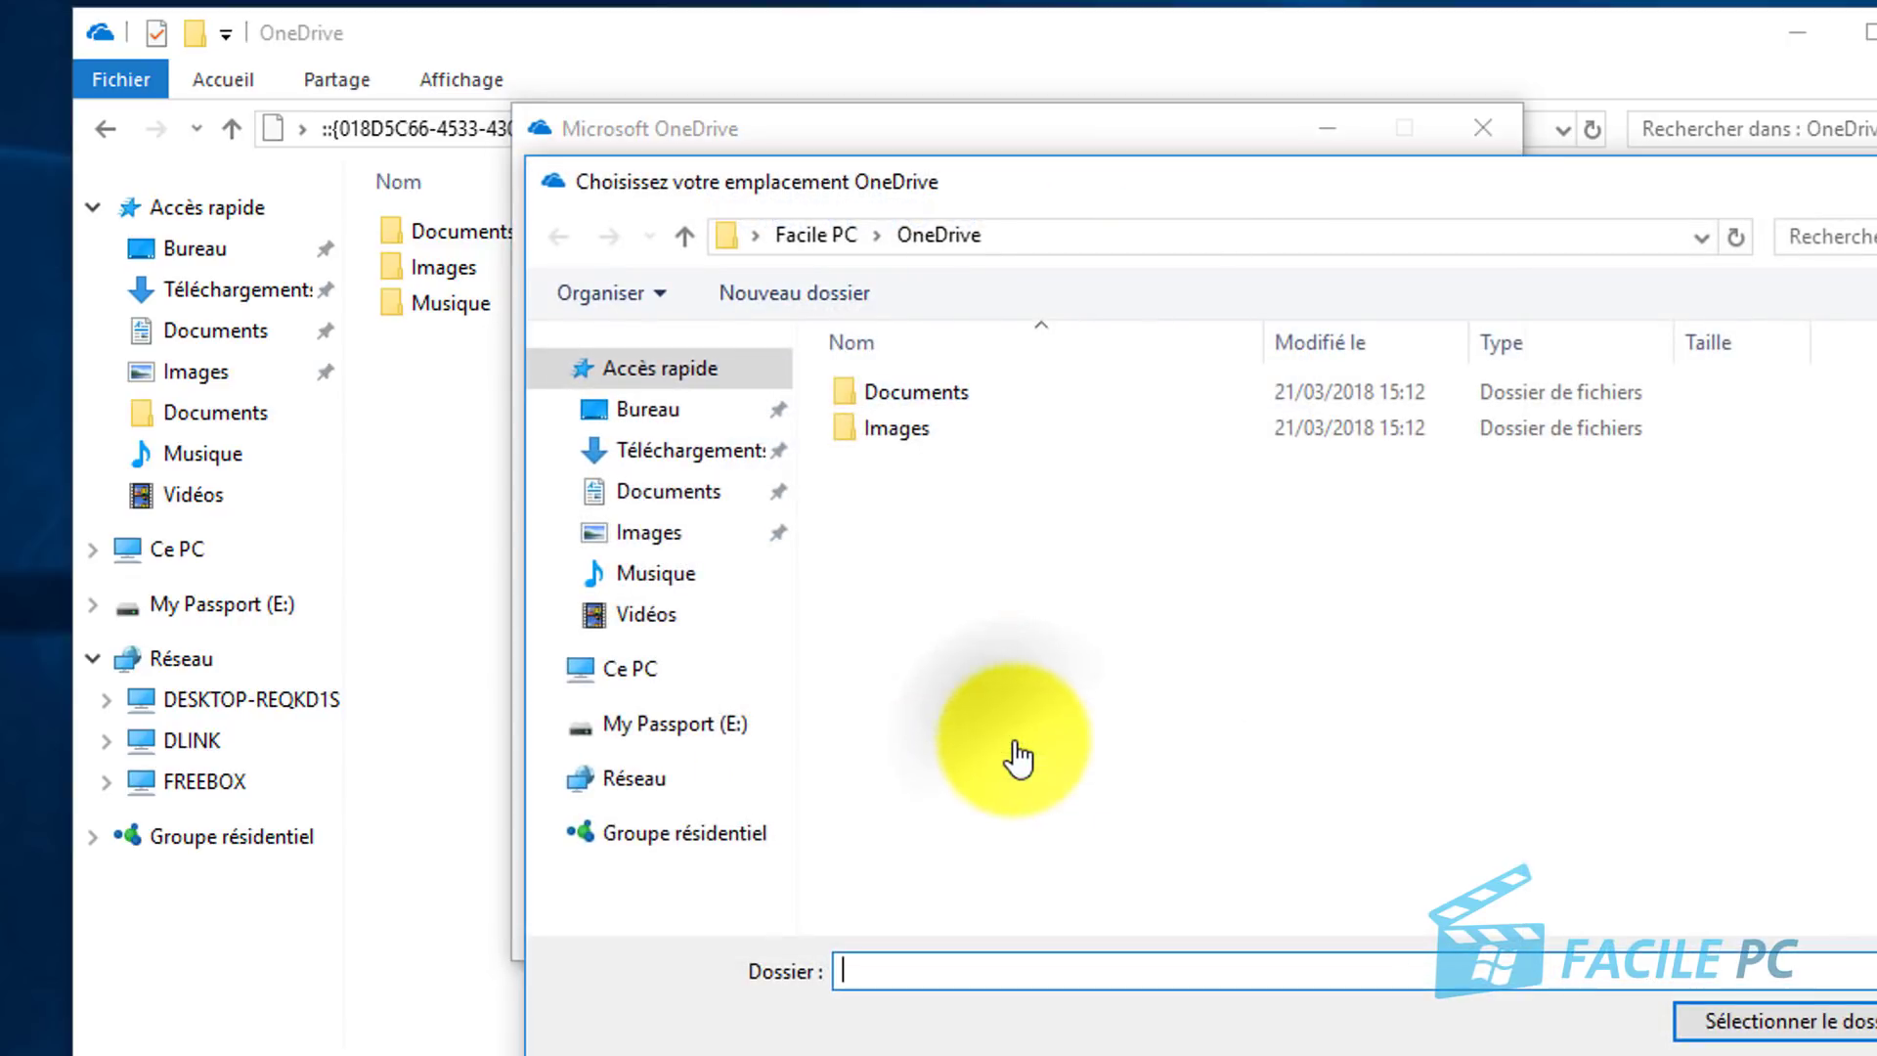
click(640, 670)
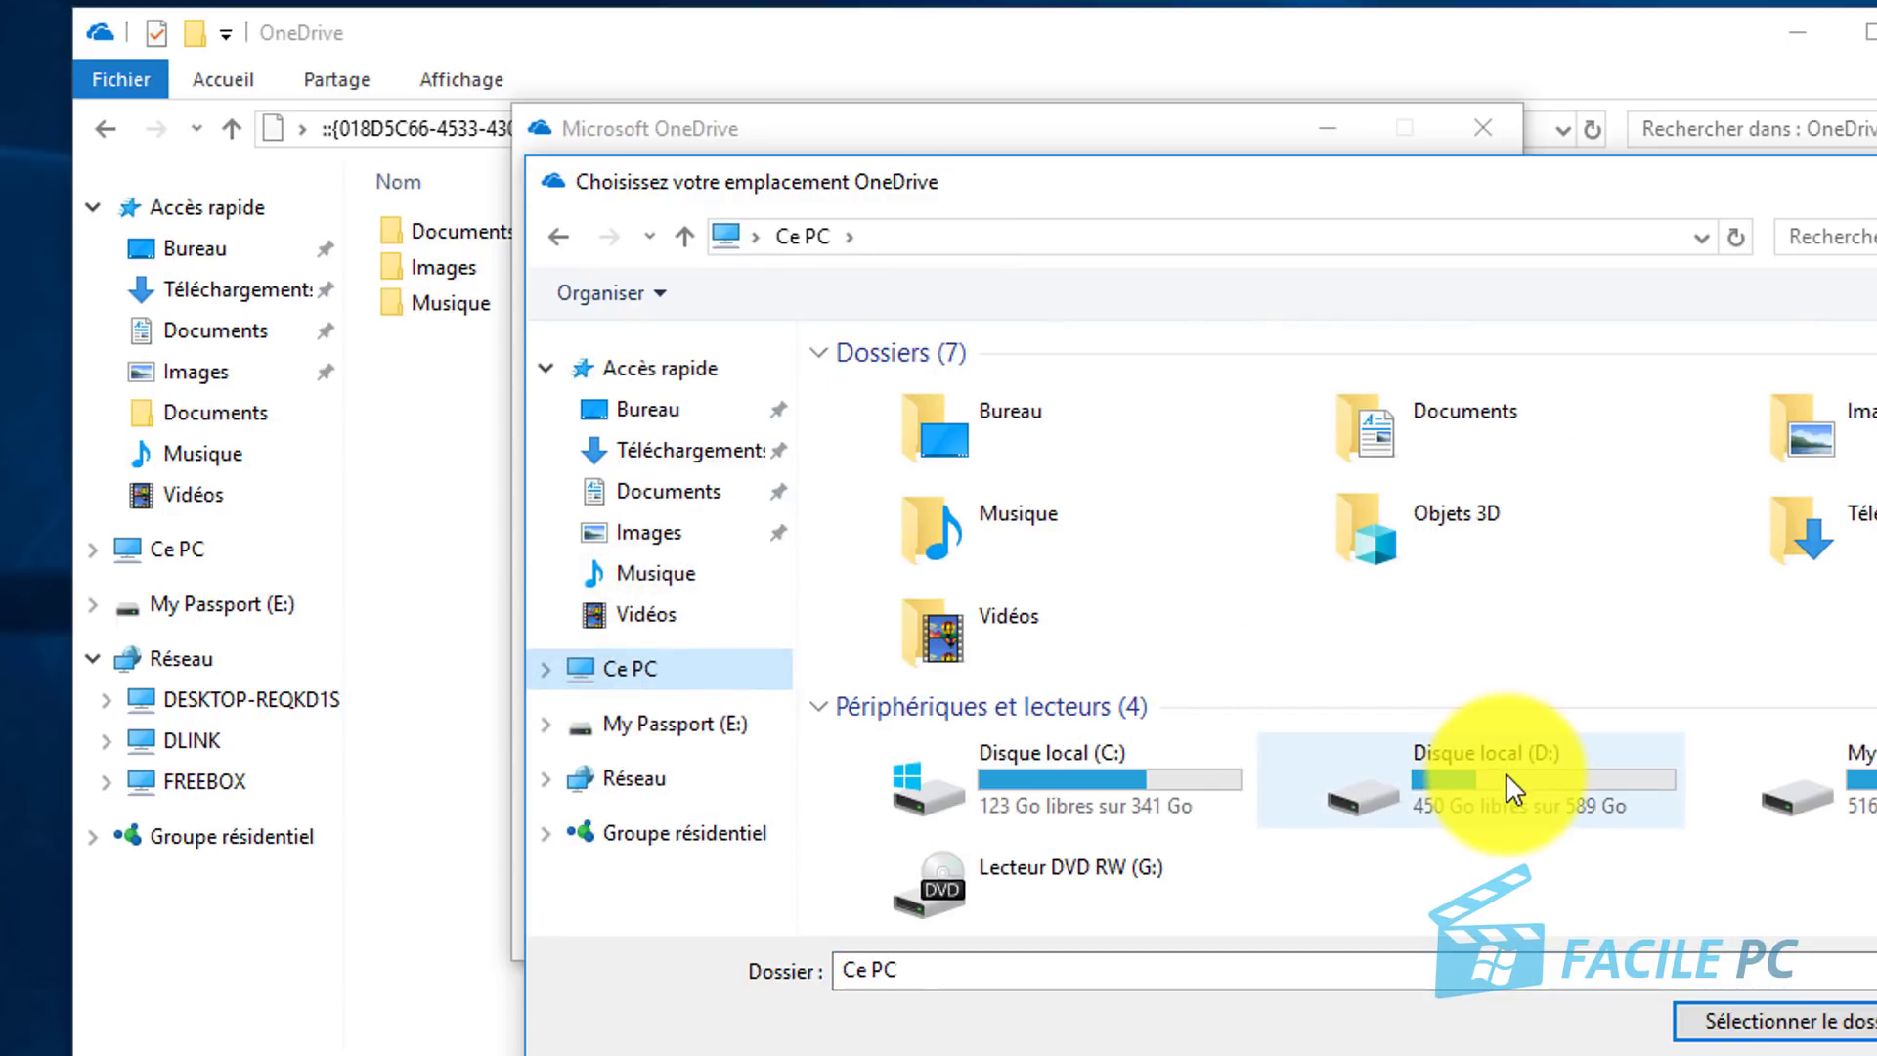
double_click(1508, 778)
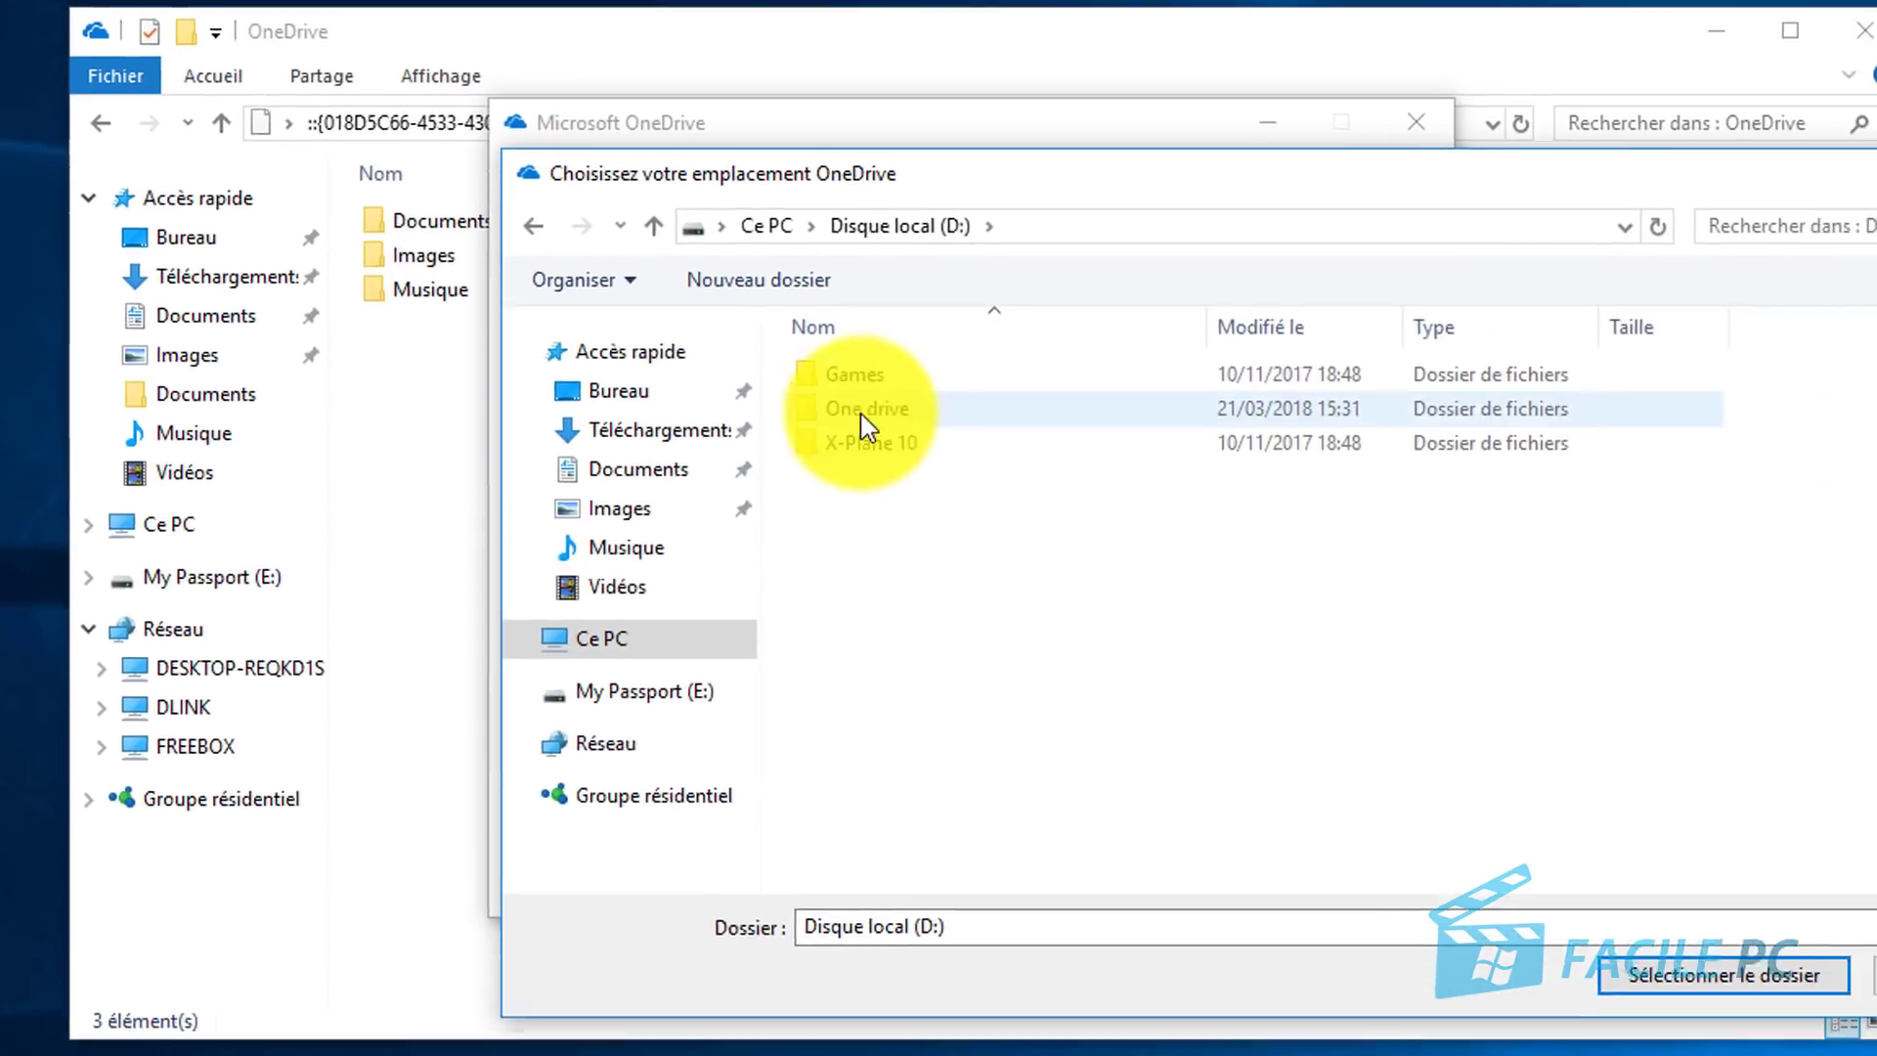
double_click(907, 427)
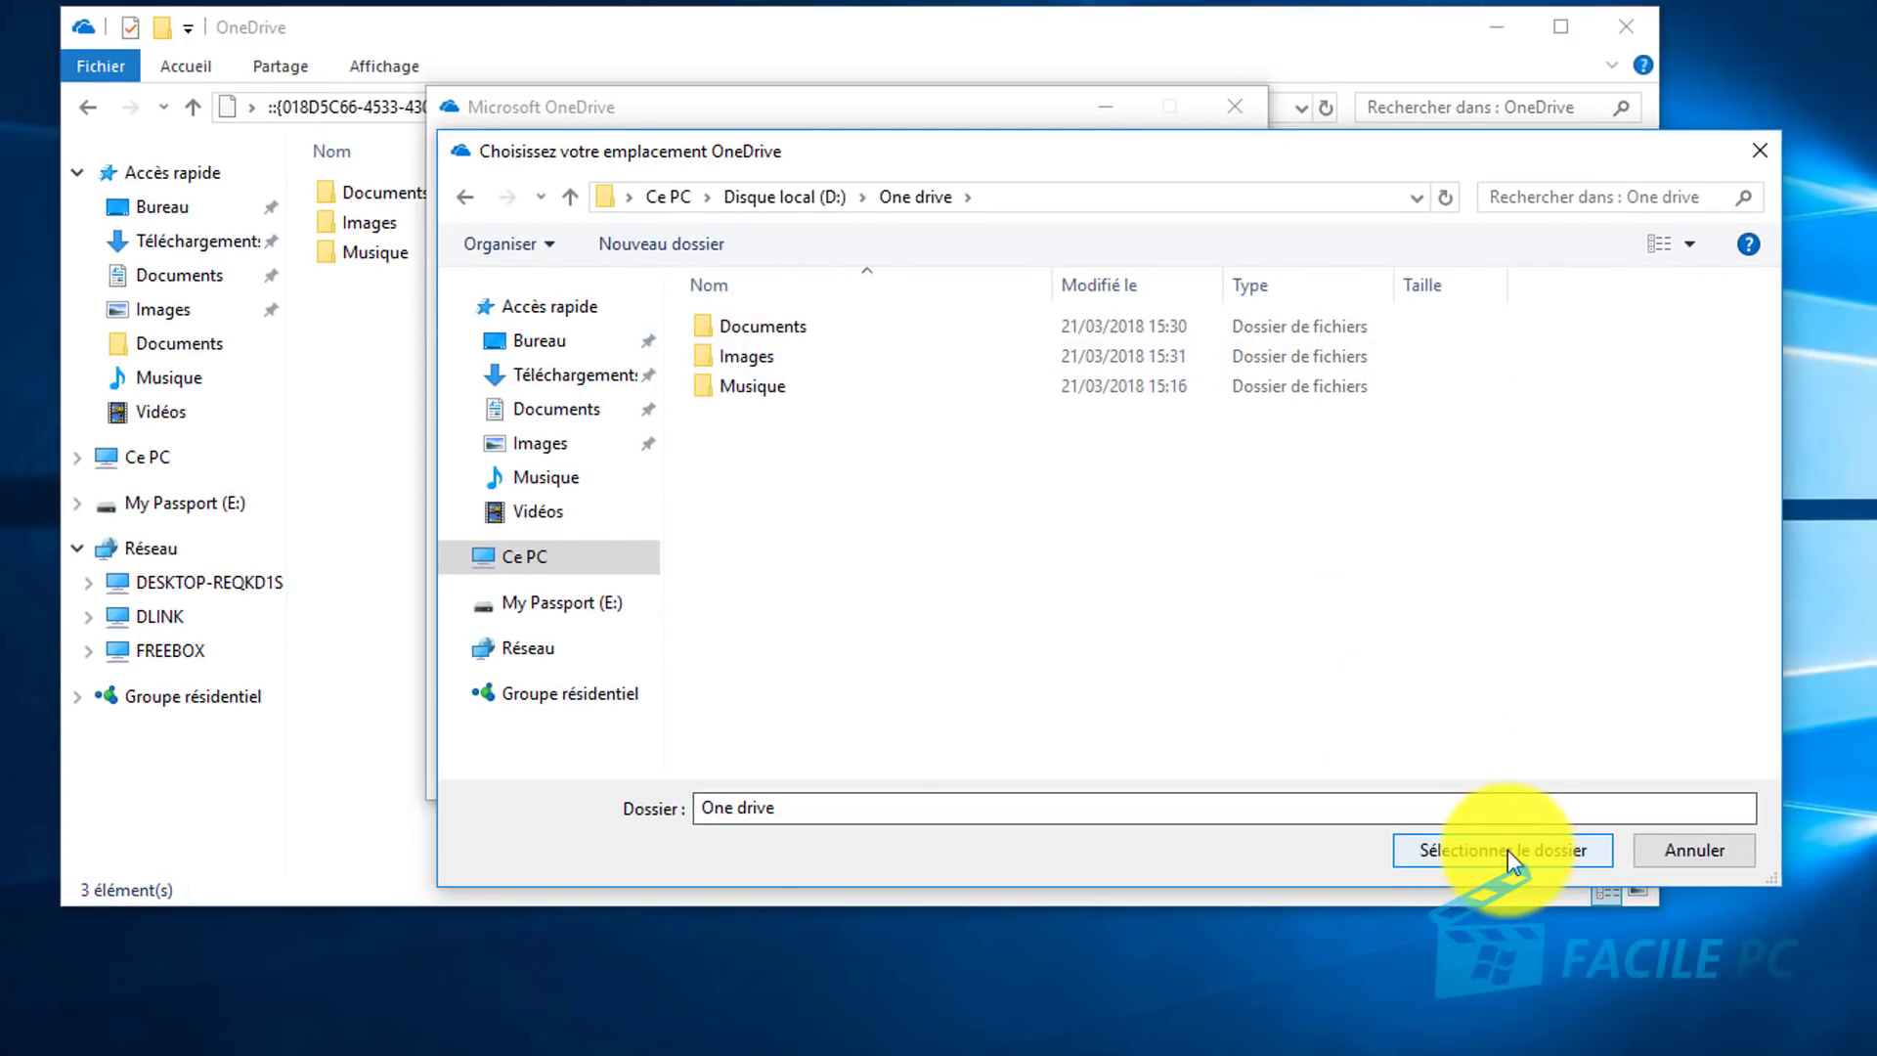
click(1507, 848)
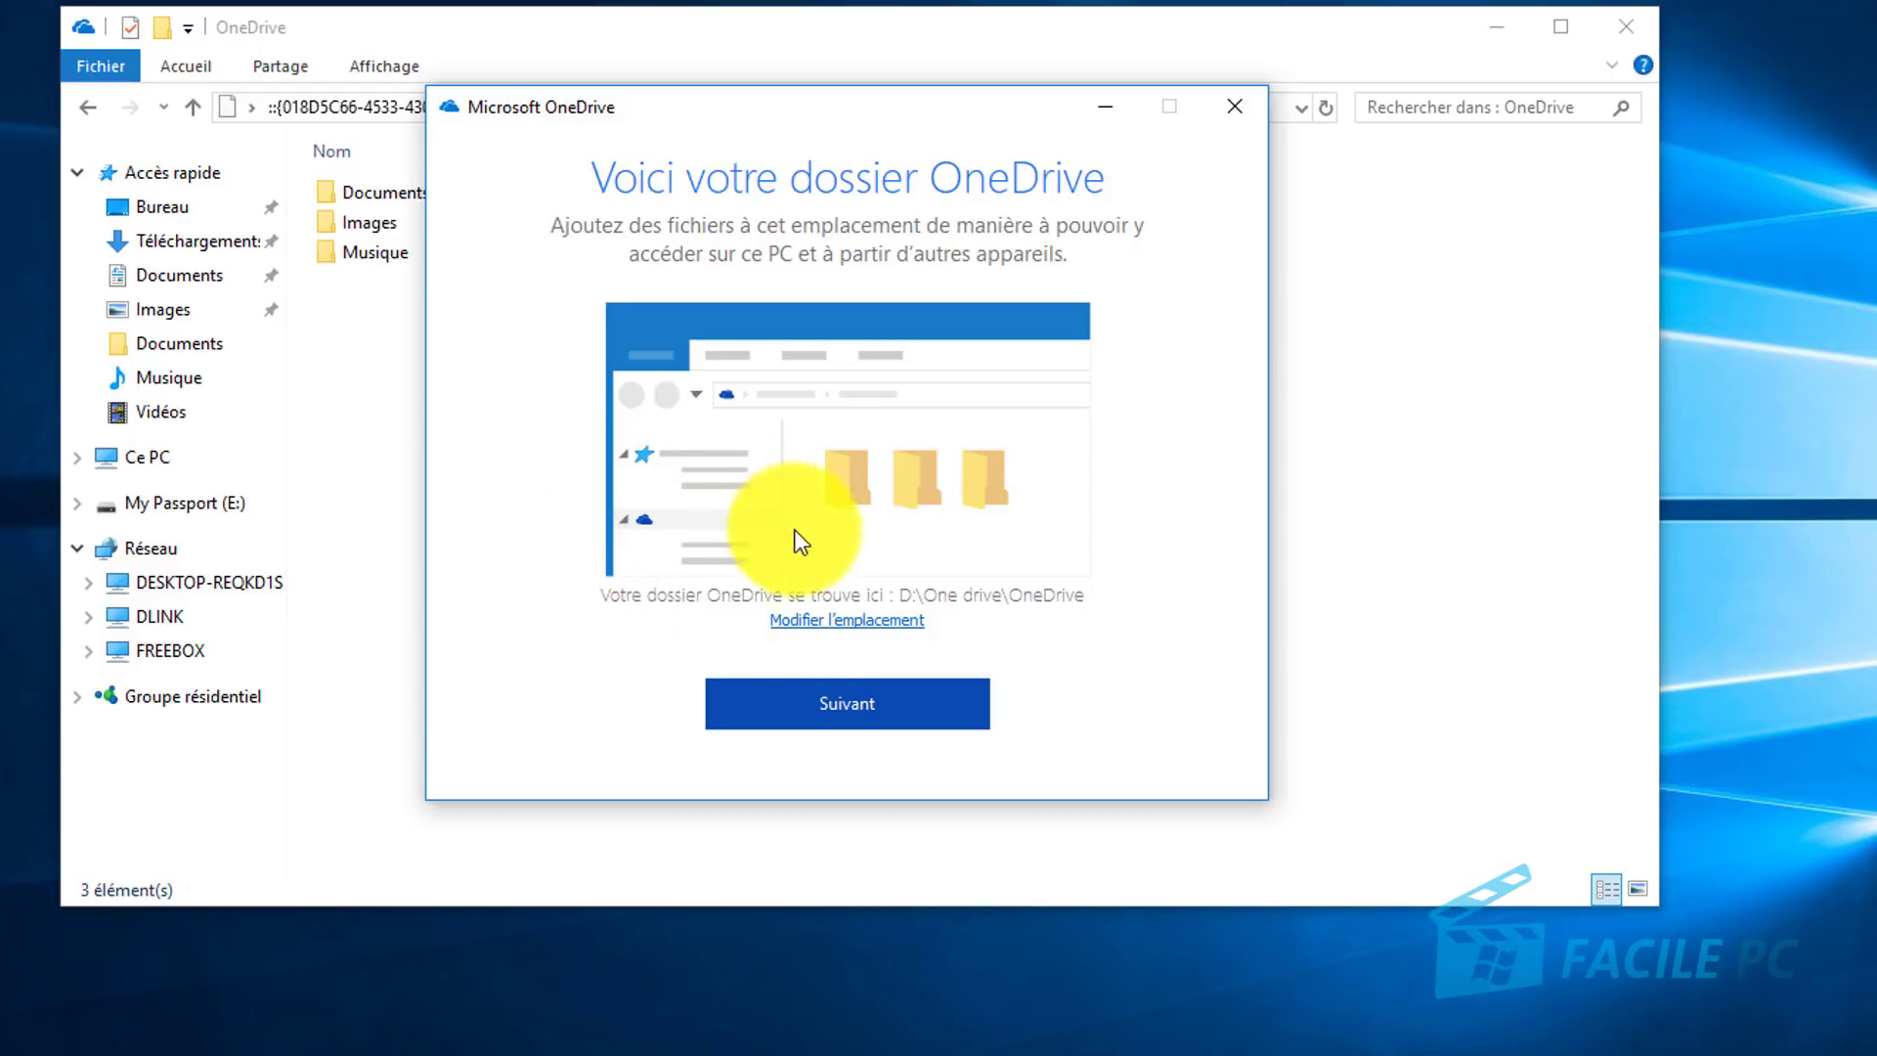
Step: Continue setup, choose Plus tard on the Office 365 offer, and close the welcome tour
click(866, 711)
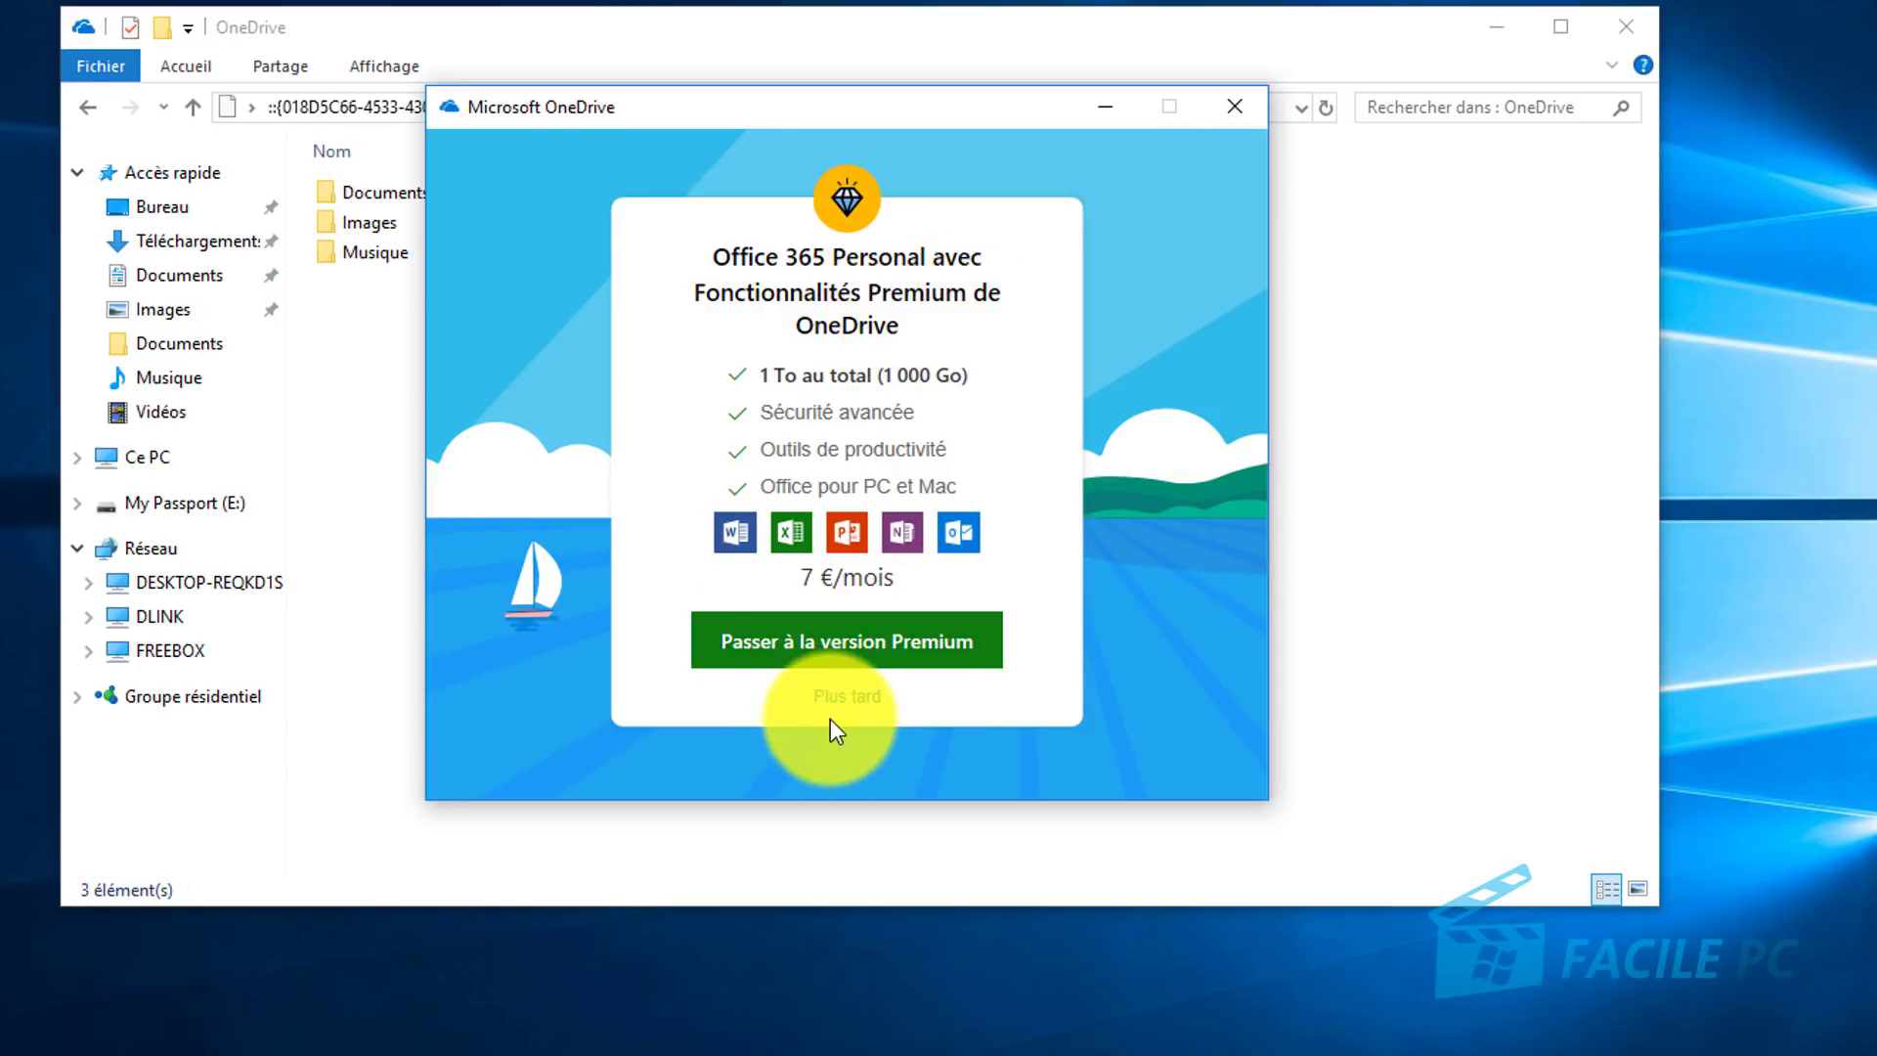
click(865, 706)
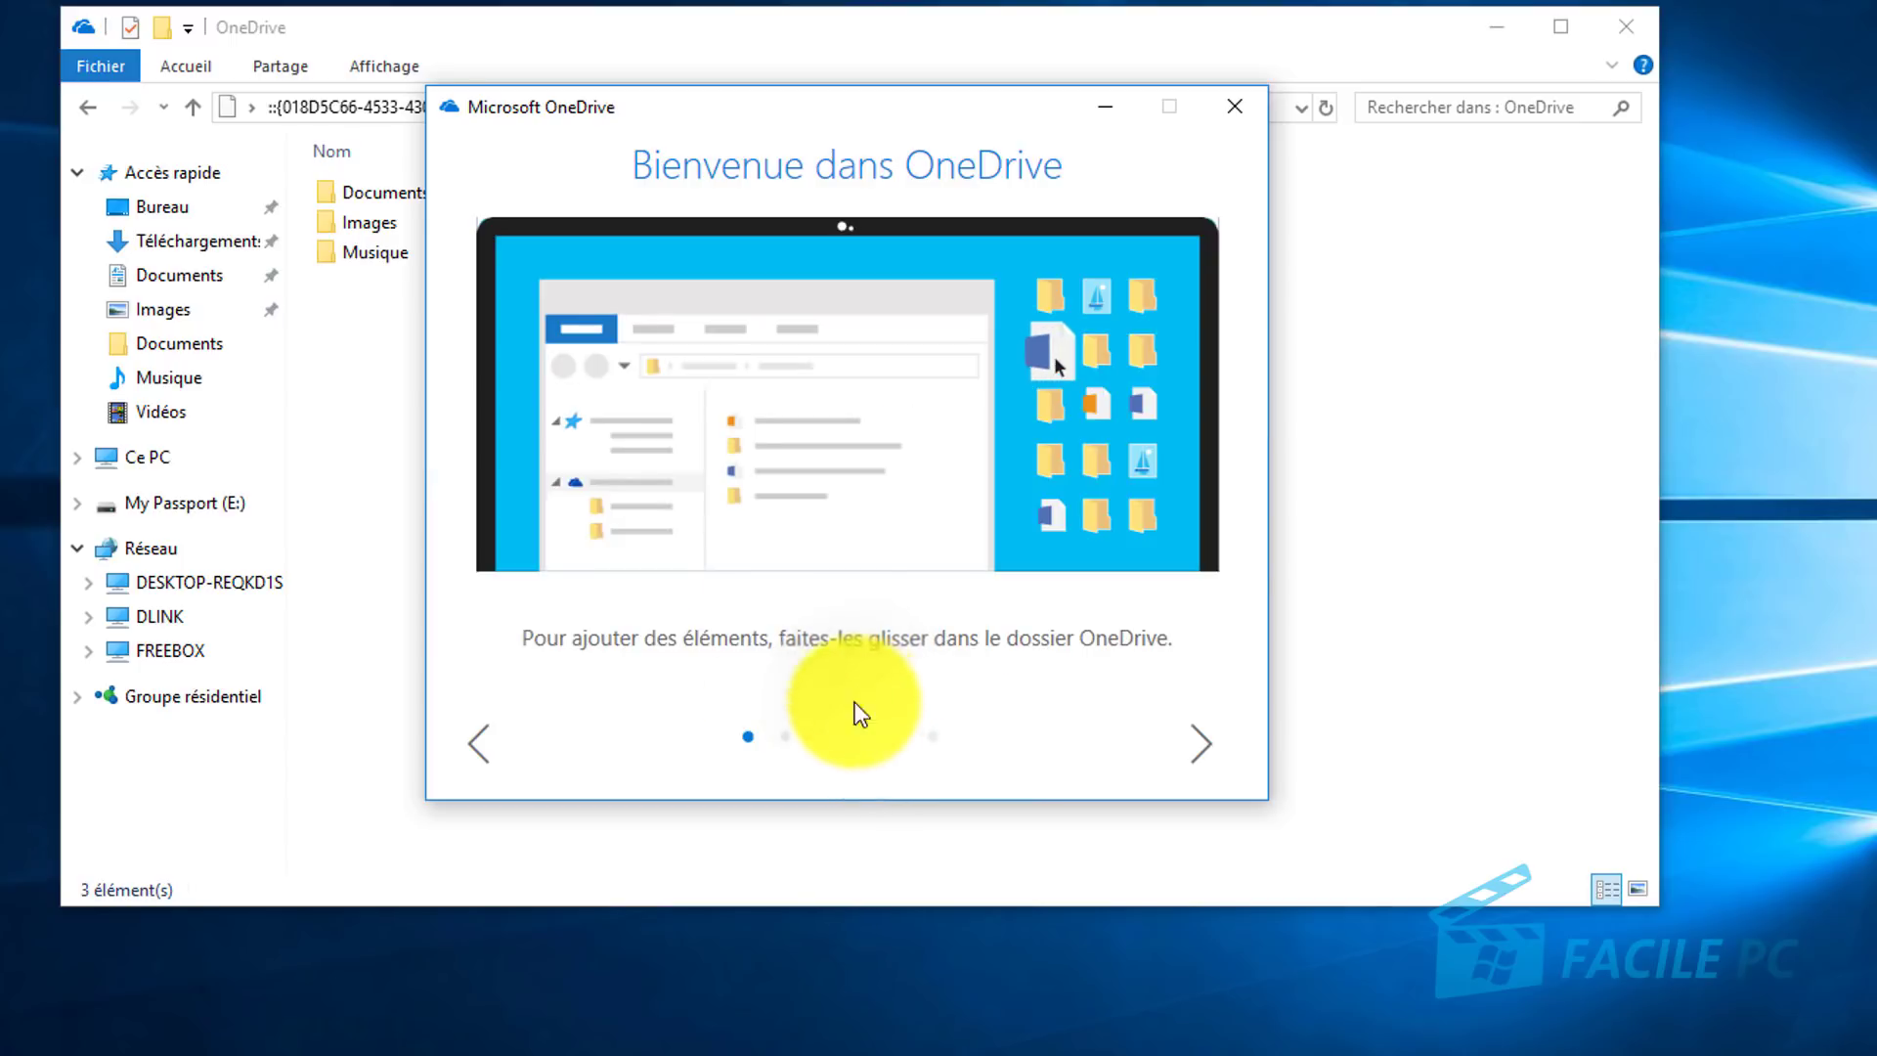
click(1246, 110)
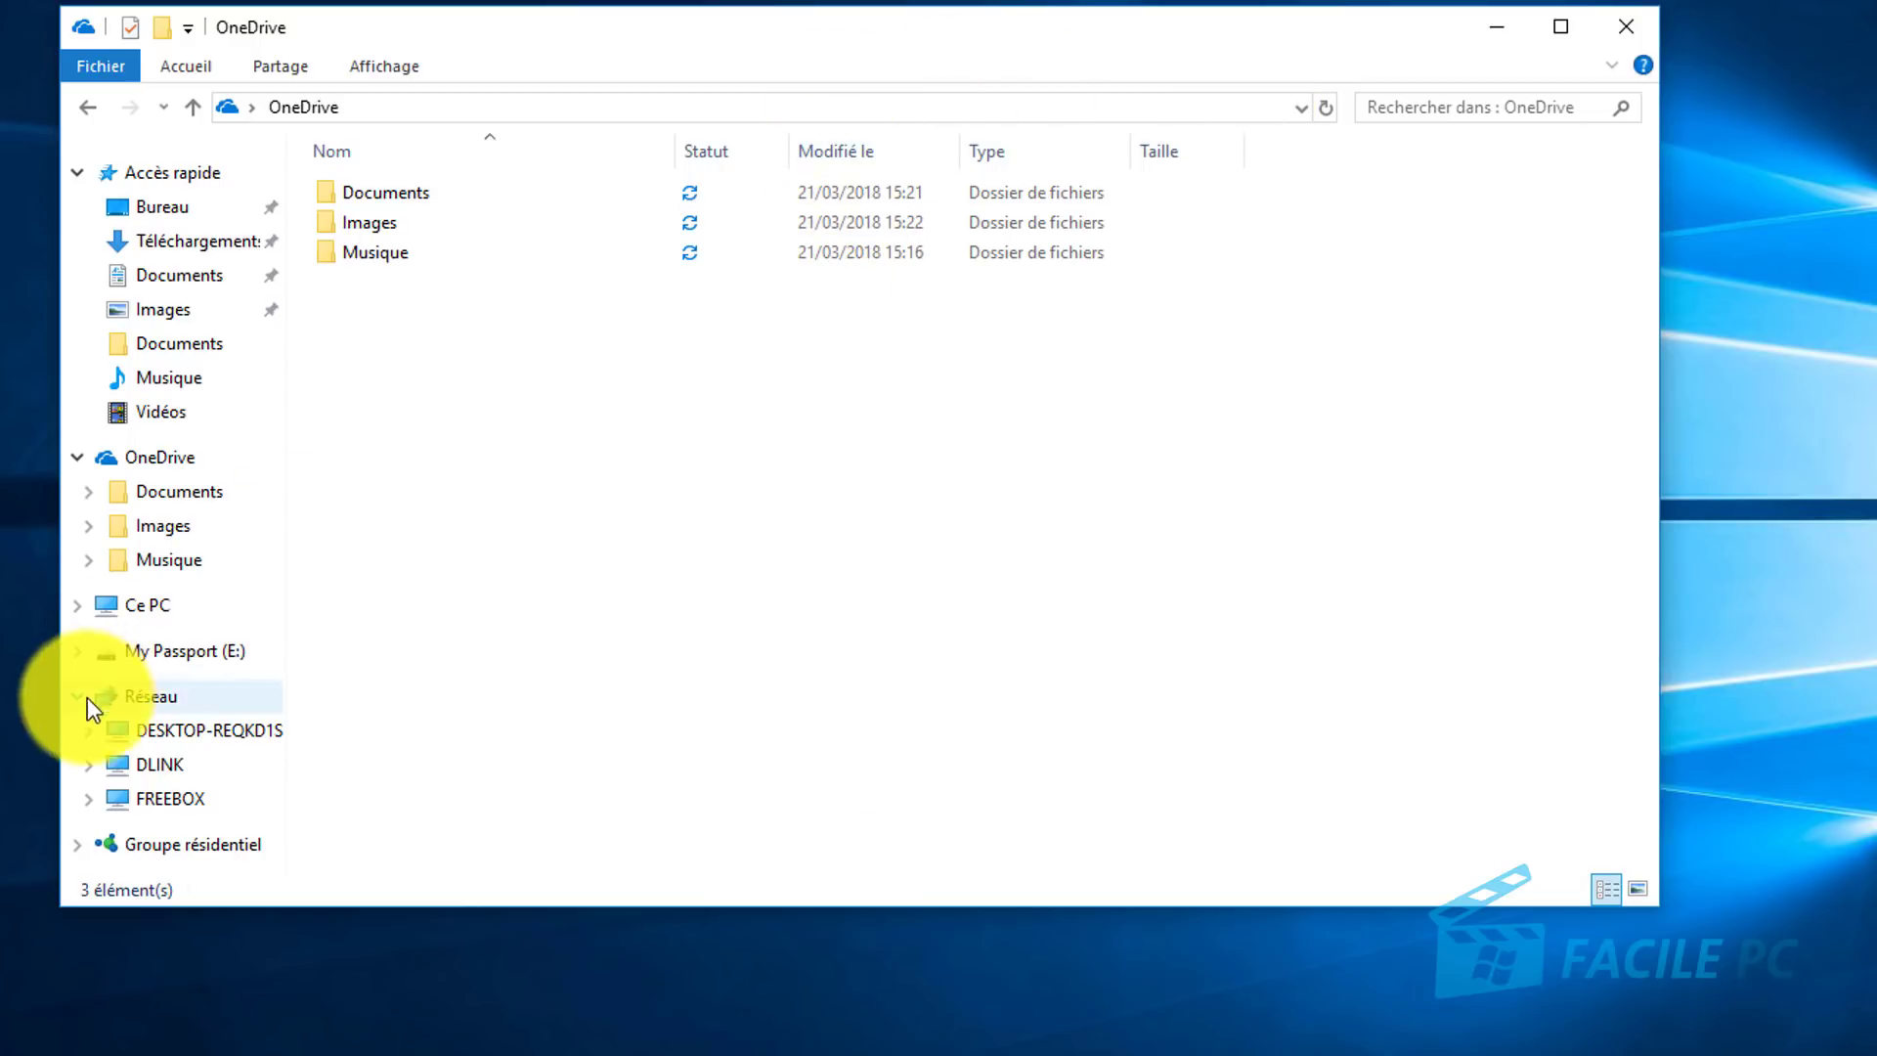
Step: Browse from Ce PC into Disque local (D:) and open the One drive folder there
click(147, 605)
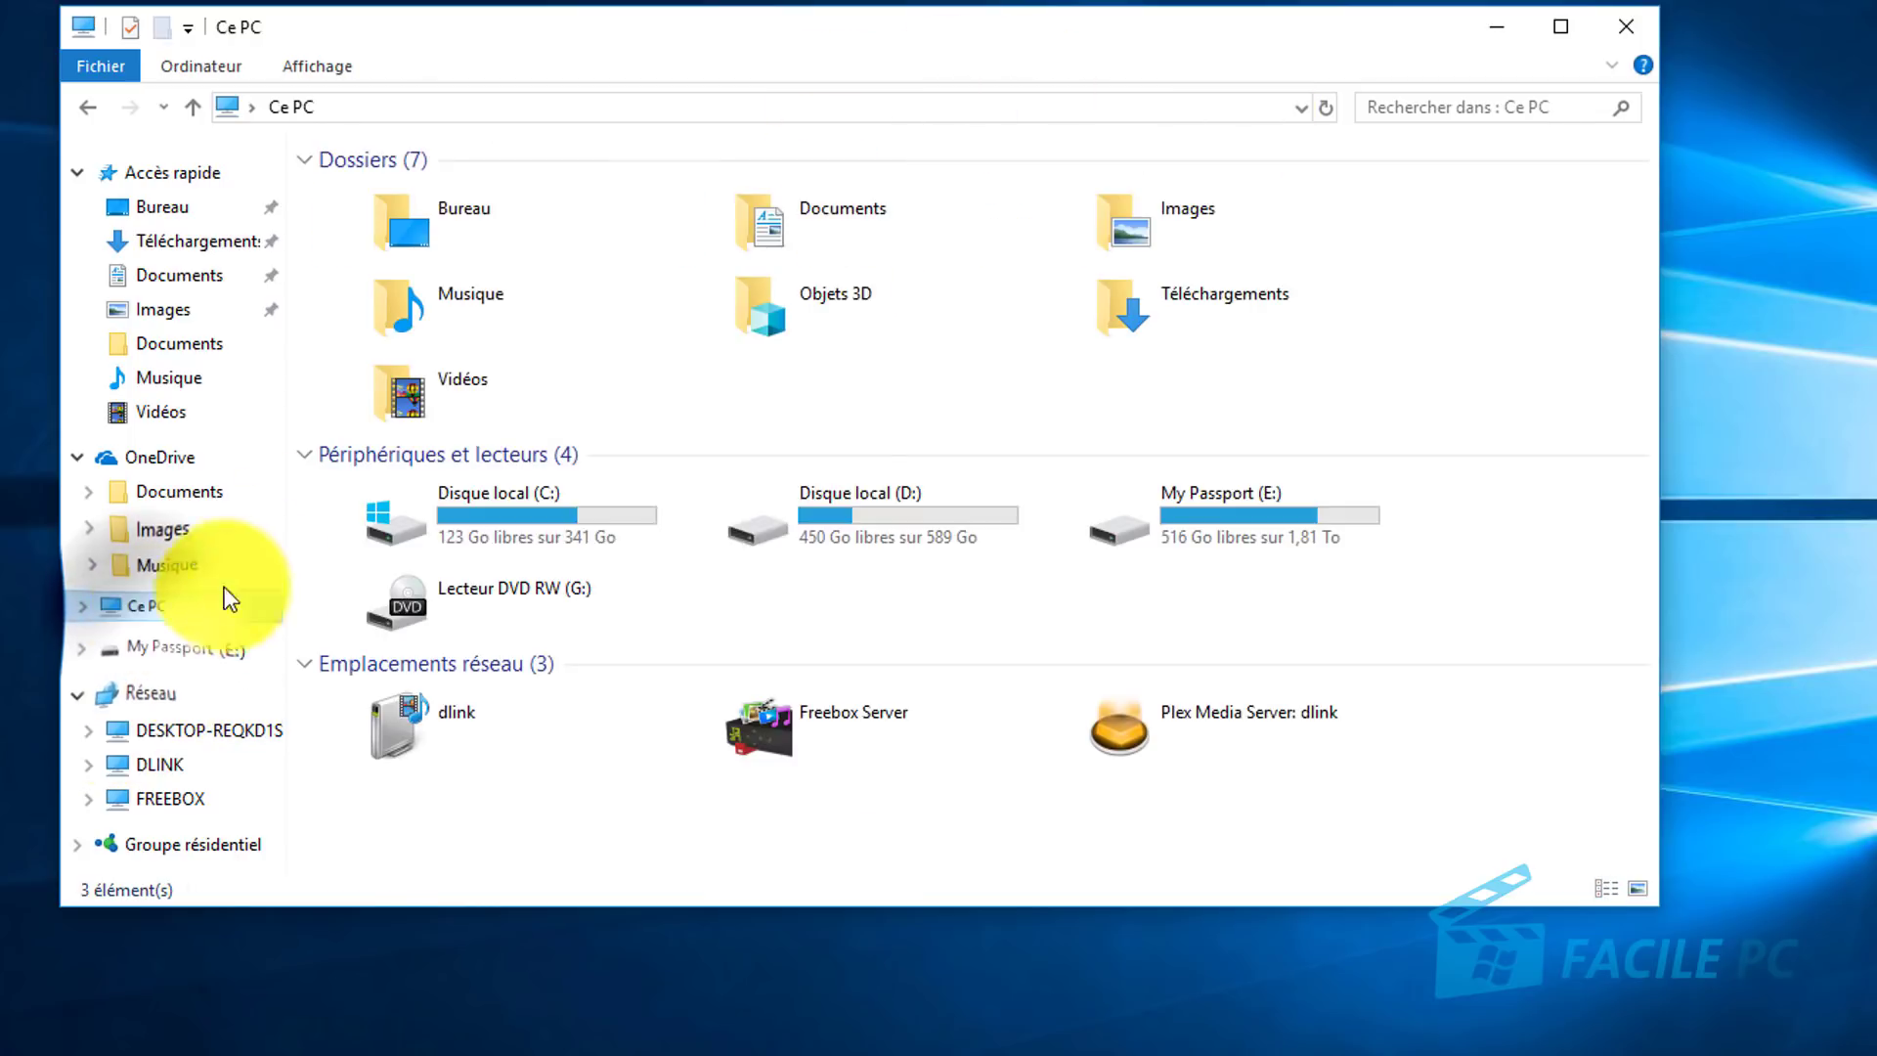
double_click(882, 520)
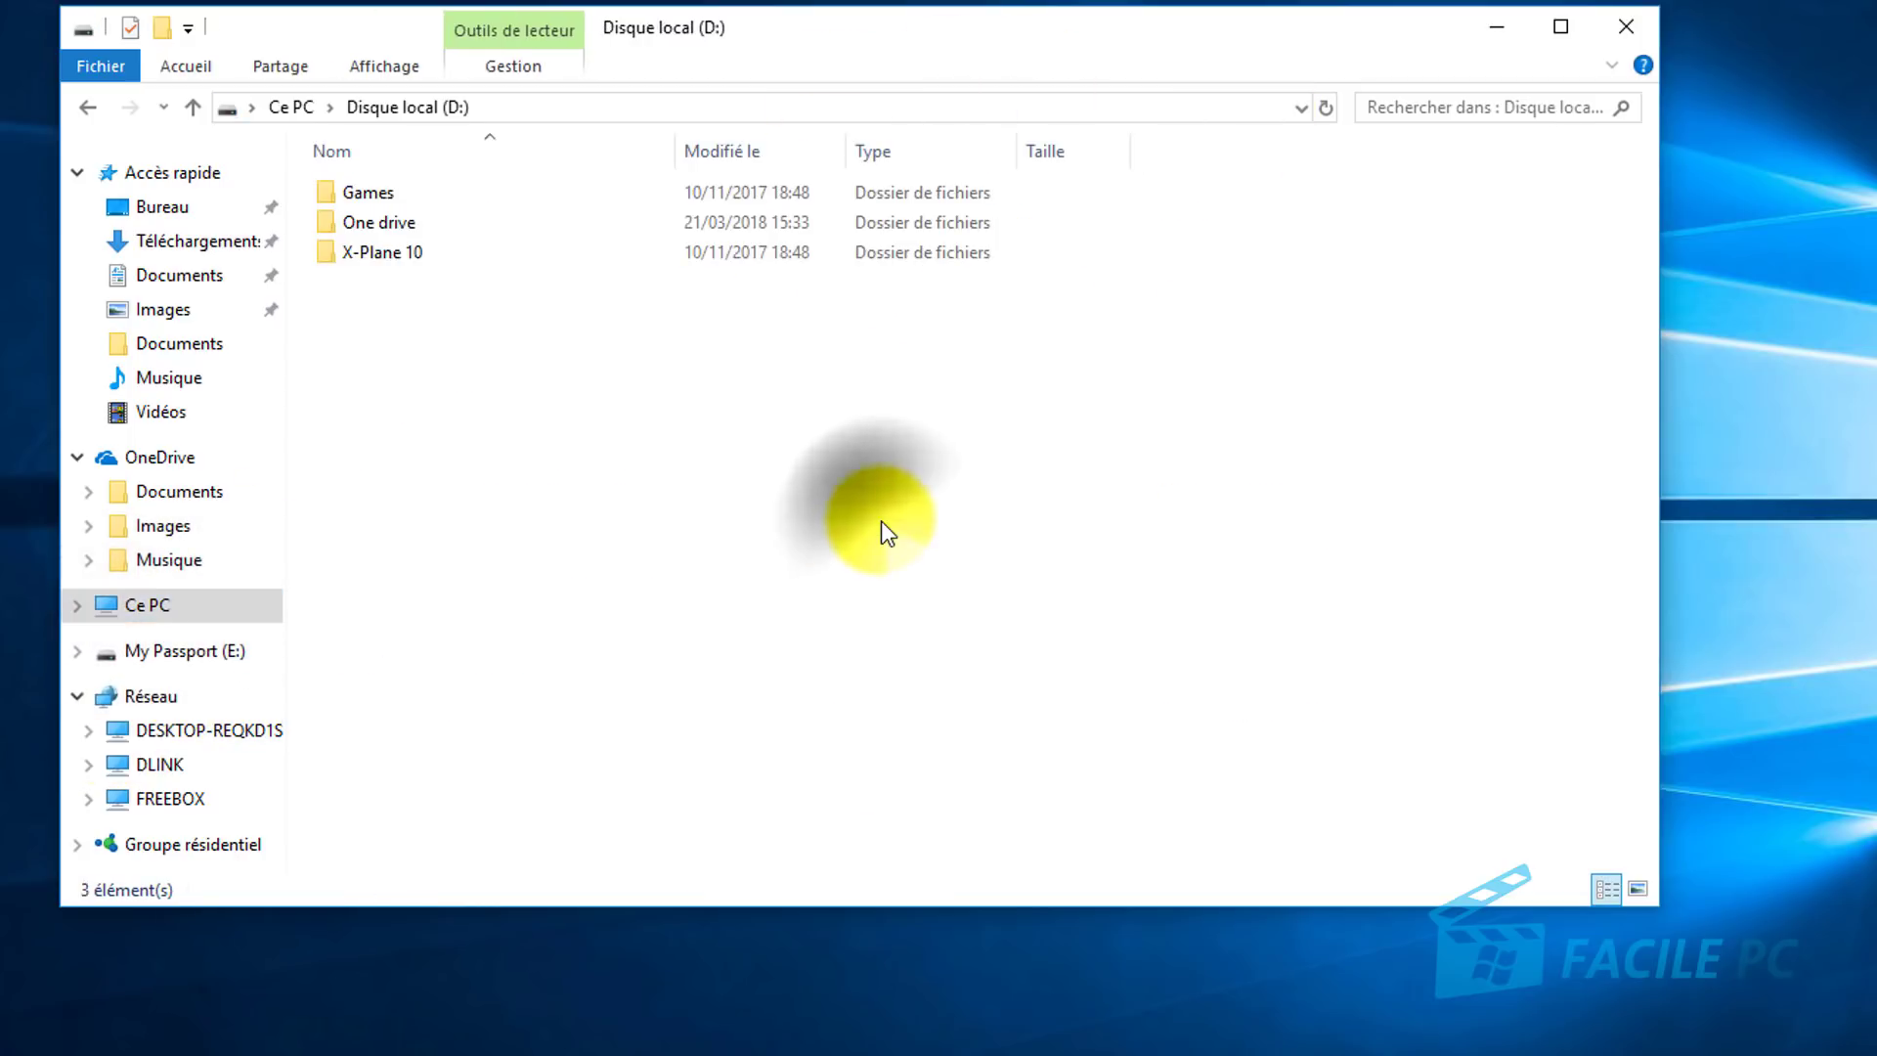
double_click(390, 224)
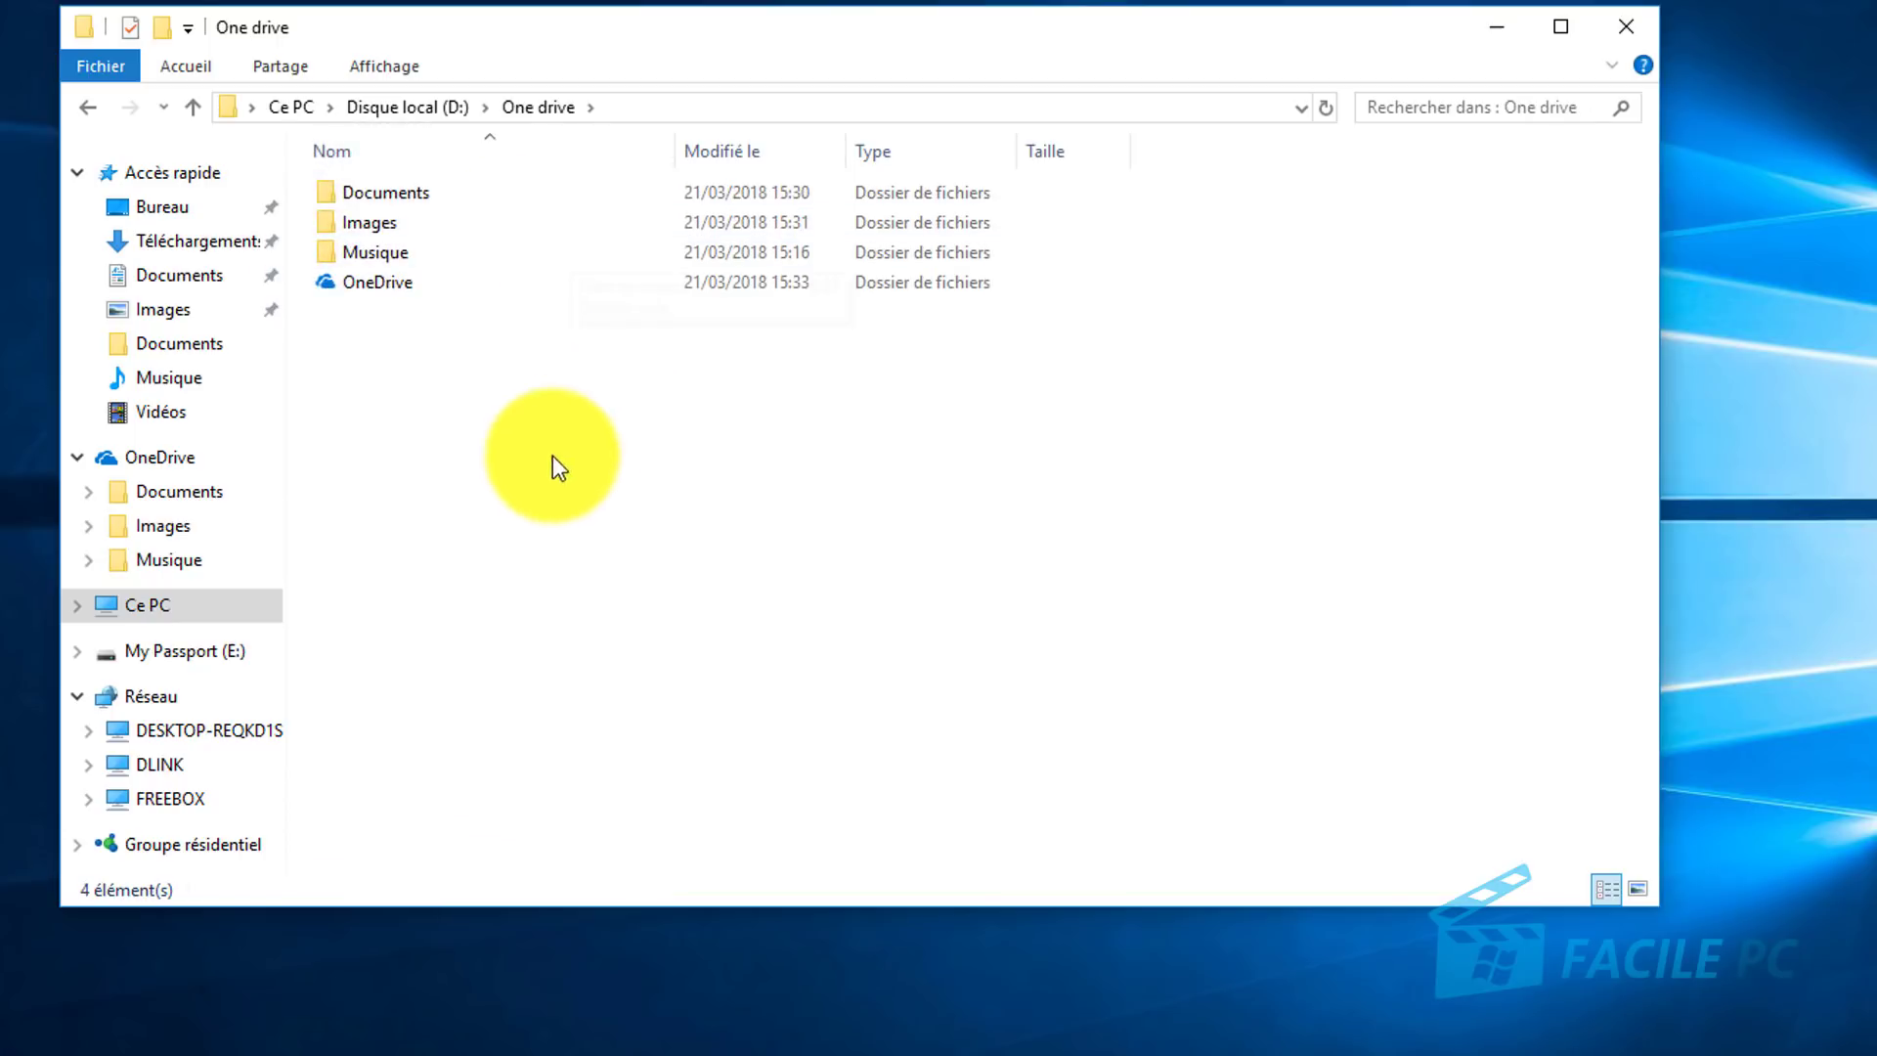